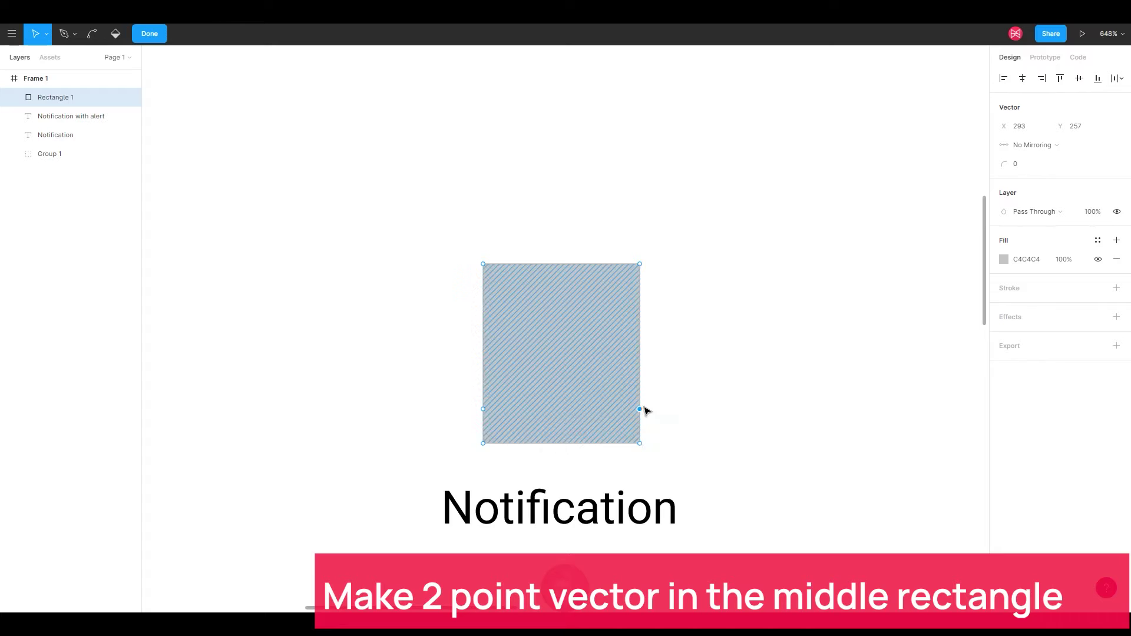
- Set the corner radius of the rectangle's two lower side points to 30 and move the right one 3 px inward
shift+click(482, 409)
text(3)
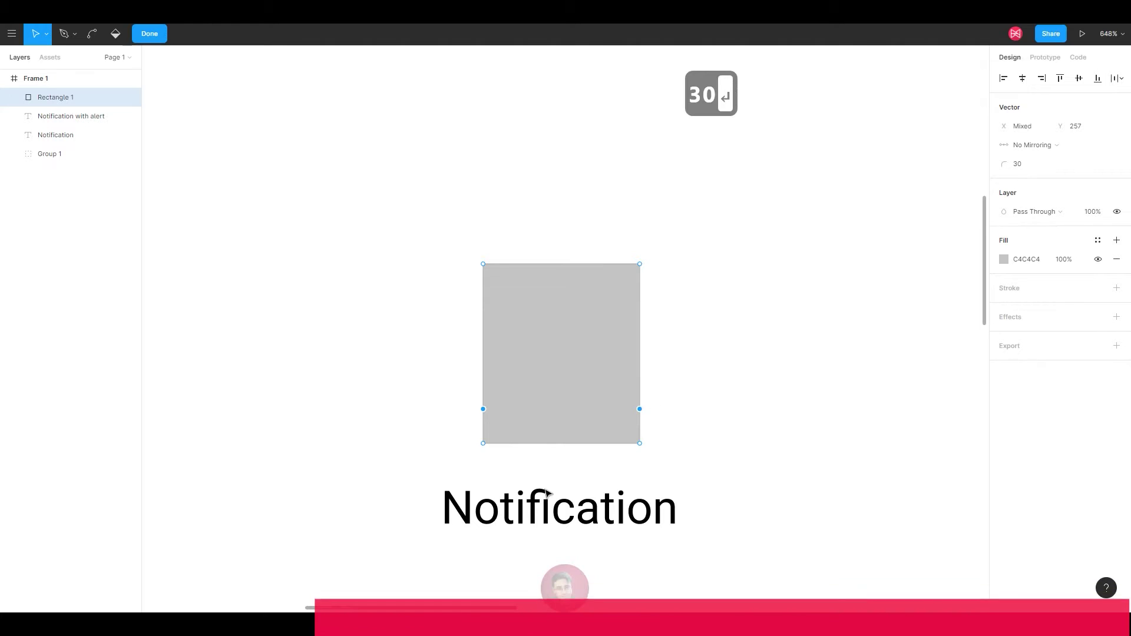
scroll(632, 412, up, 5)
click(672, 410)
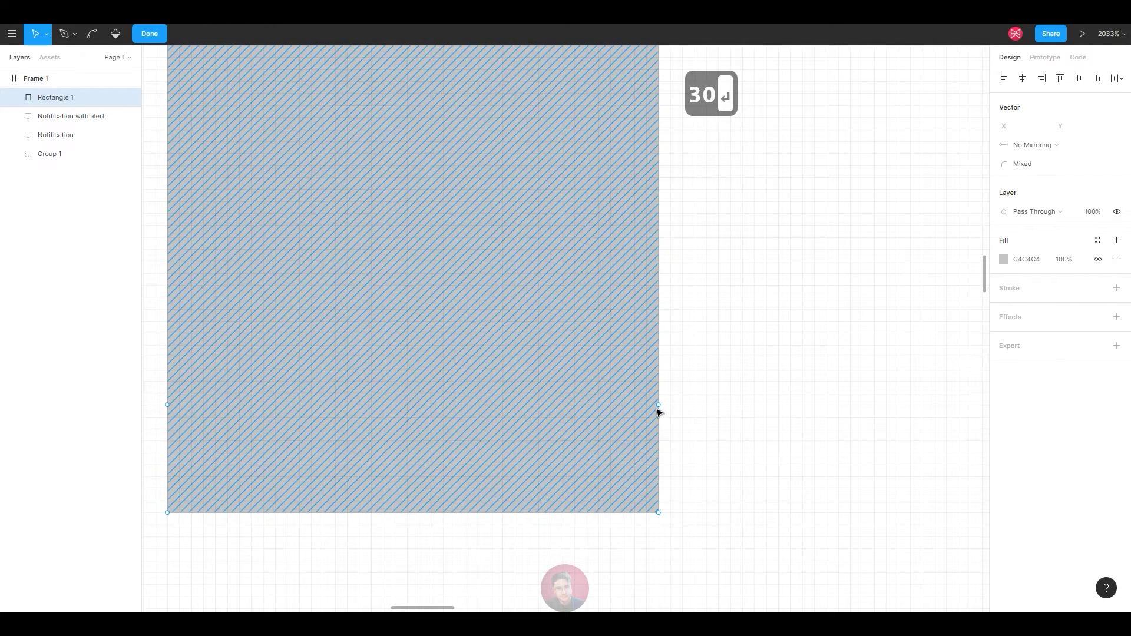
key(Escape)
double_click(657, 409)
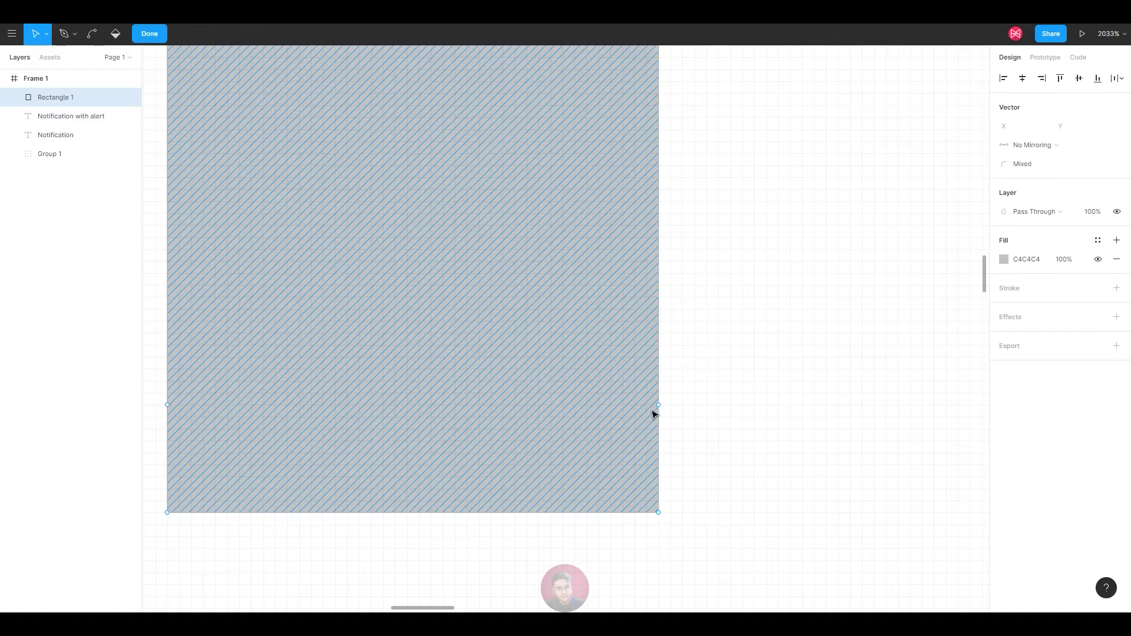
key(Left)
key(Left)
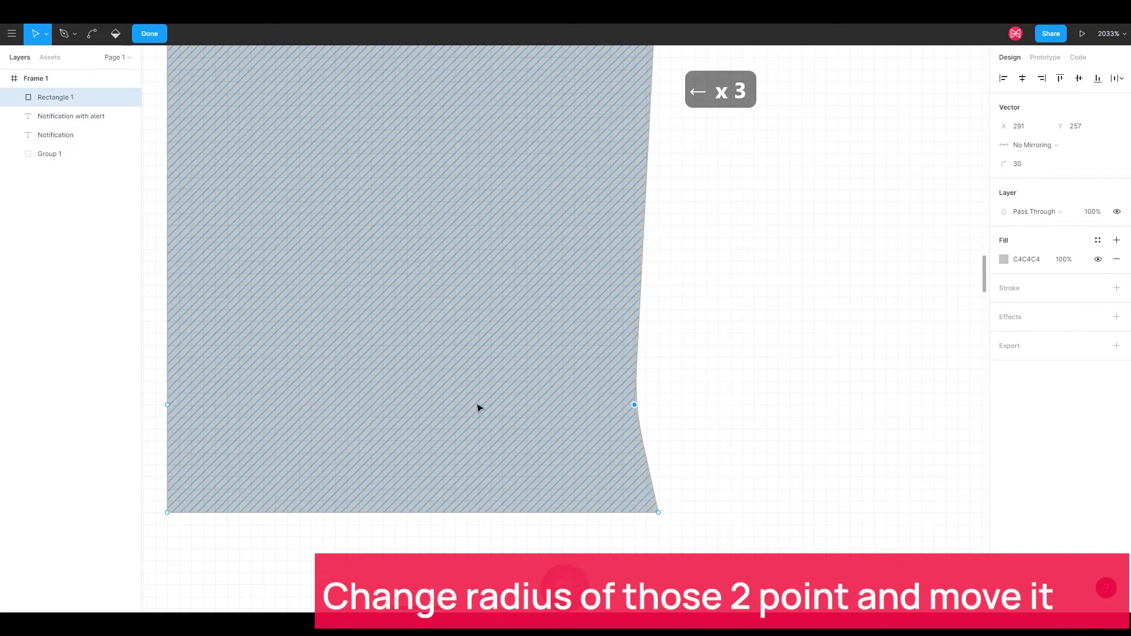
key(Left)
key(Escape)
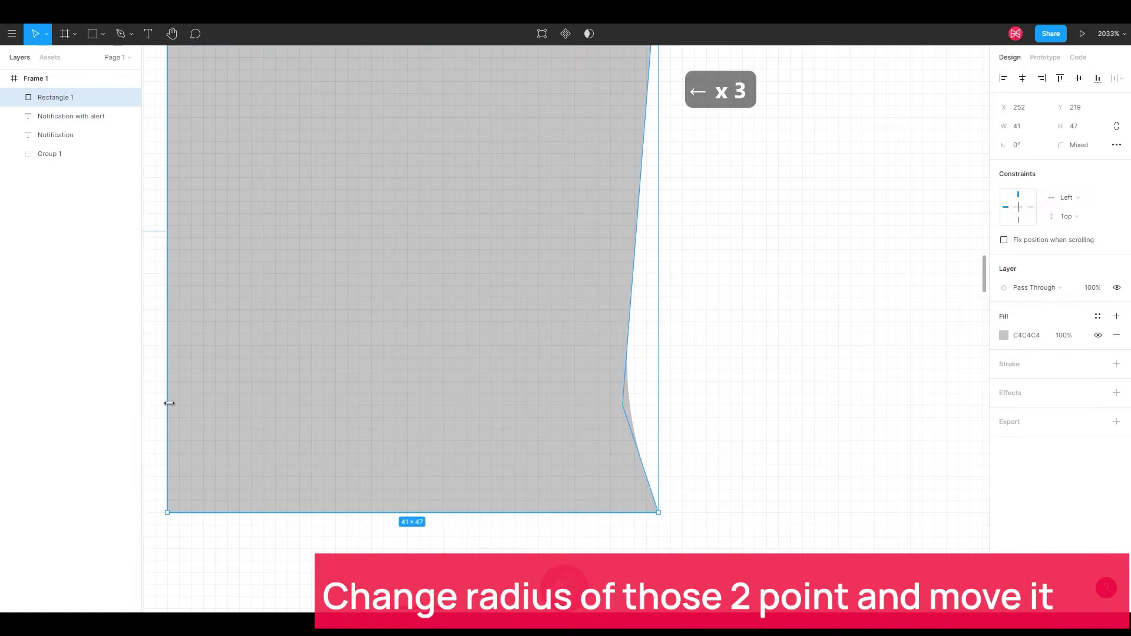
- Move the rectangle's left lower side point 3 px inward to X 255
double_click(168, 406)
key(Right)
key(Right)
key(Right)
key(Right)
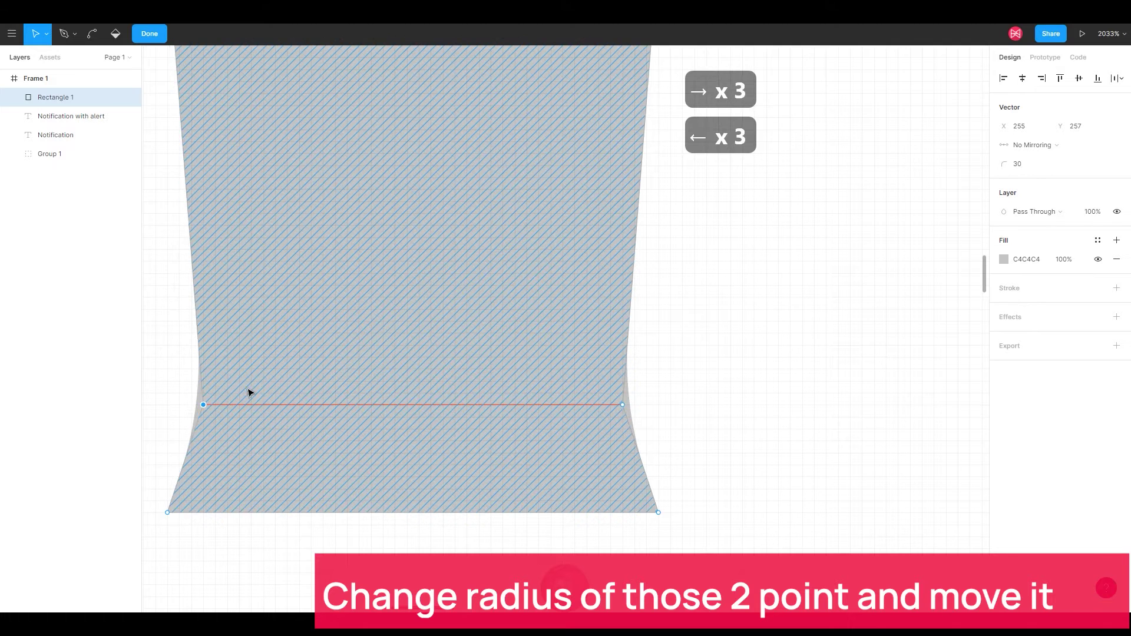
key(Left)
scroll(558, 240, down, 5)
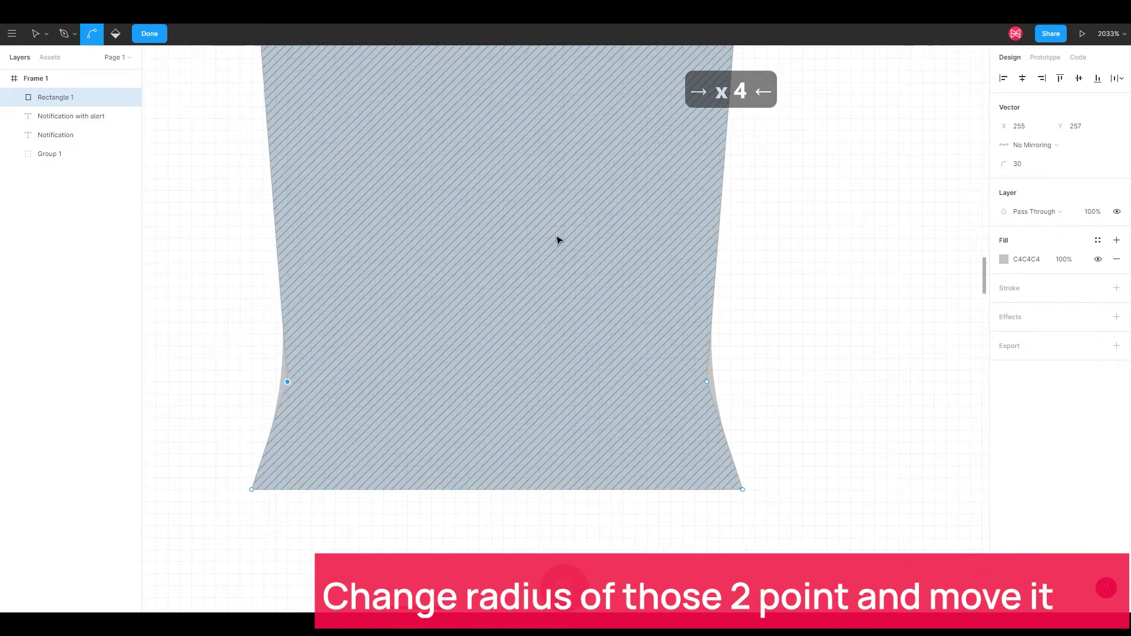
- Move the shape's two top corner points inward so they line up vertically with the lower side points
key(Right)
key(Right)
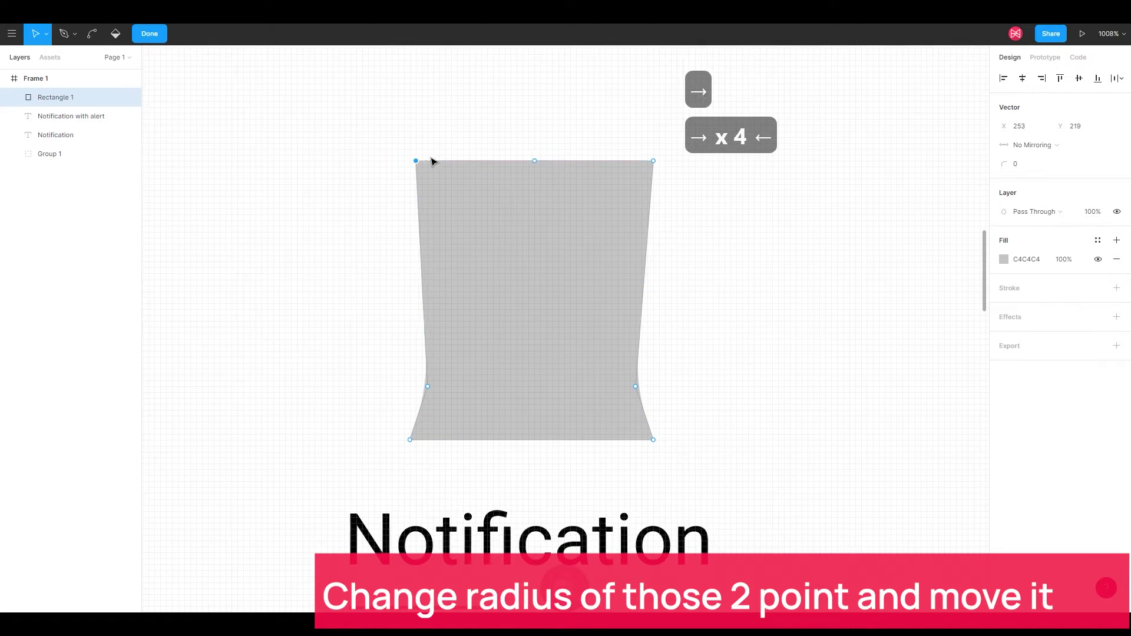
click(653, 161)
key(Left)
key(Left)
key(Left)
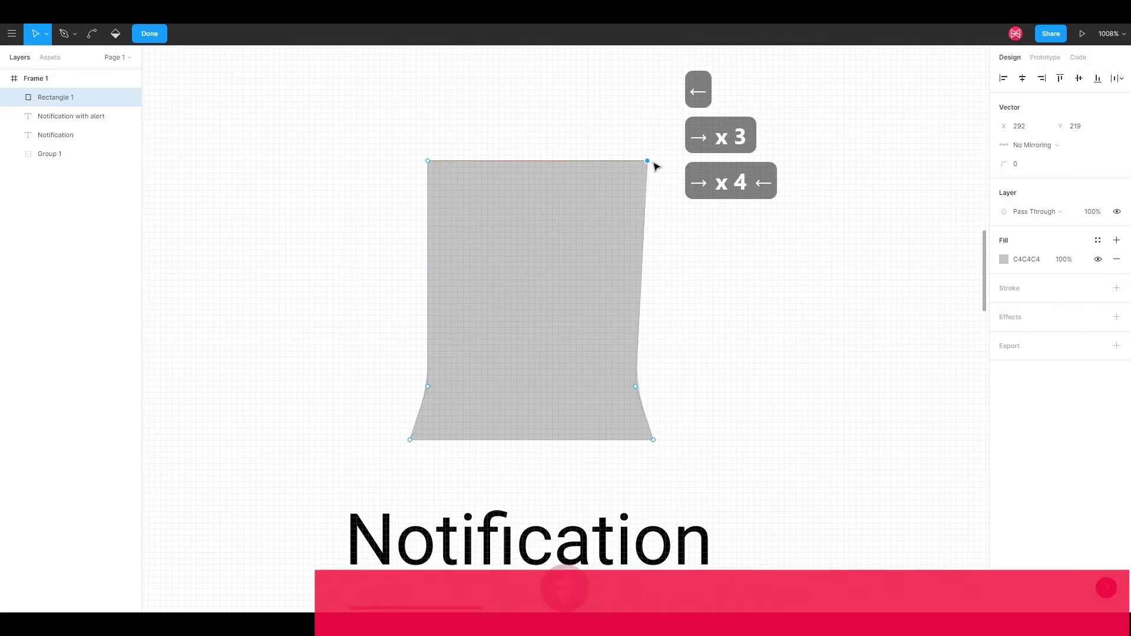
- Add a point at the middle of the top edge and merge both top corner points into it
click(536, 163)
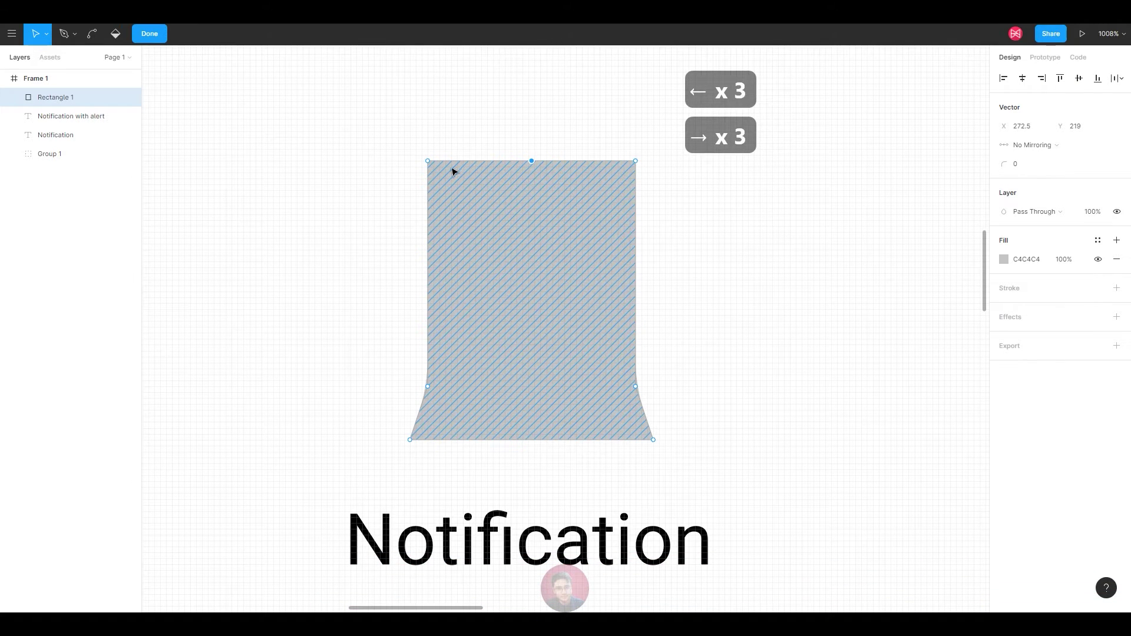
drag(430, 163, 530, 164)
drag(636, 163, 537, 164)
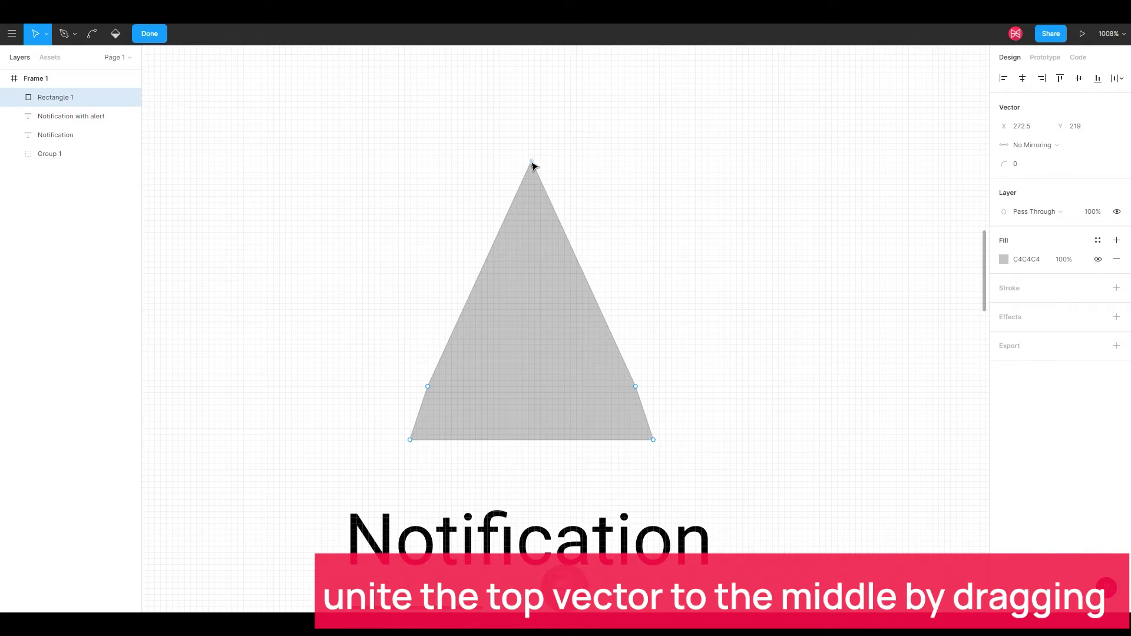
- Bend the apex point into a symmetrical dome with horizontal handles, then lengthen the handles by 2 px
scroll(519, 153, up, 5)
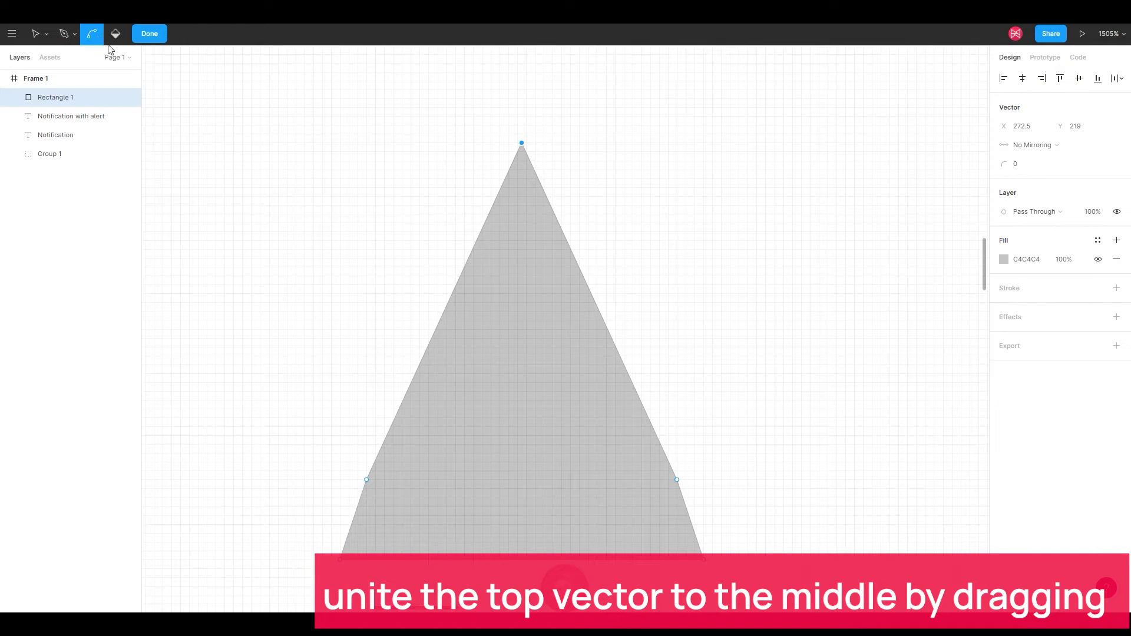
drag(522, 146, 666, 143)
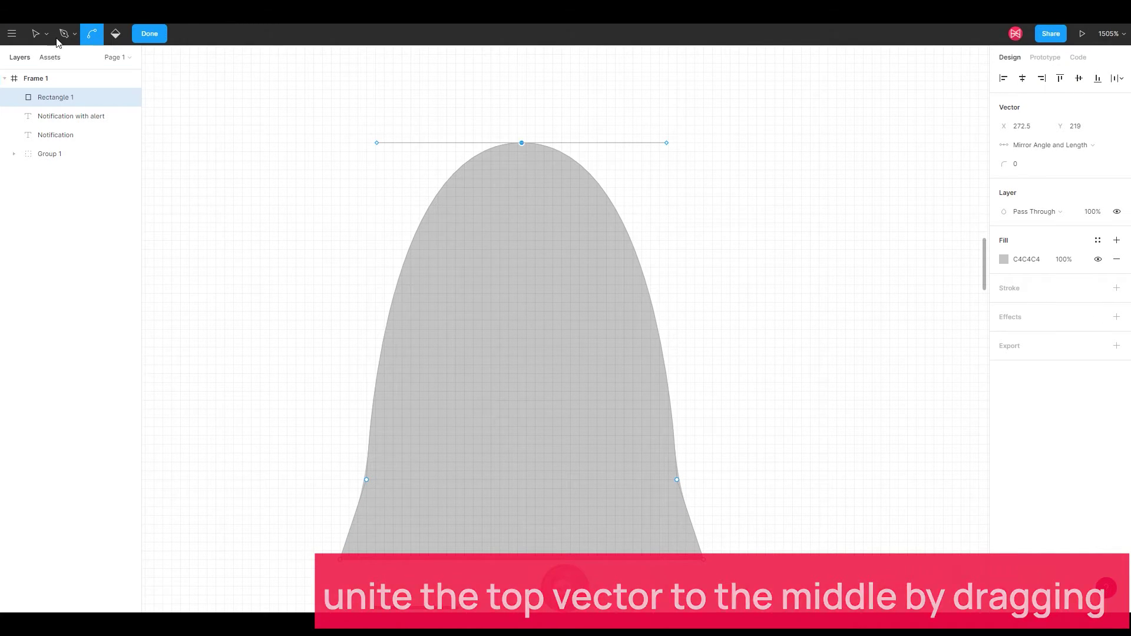
click(36, 33)
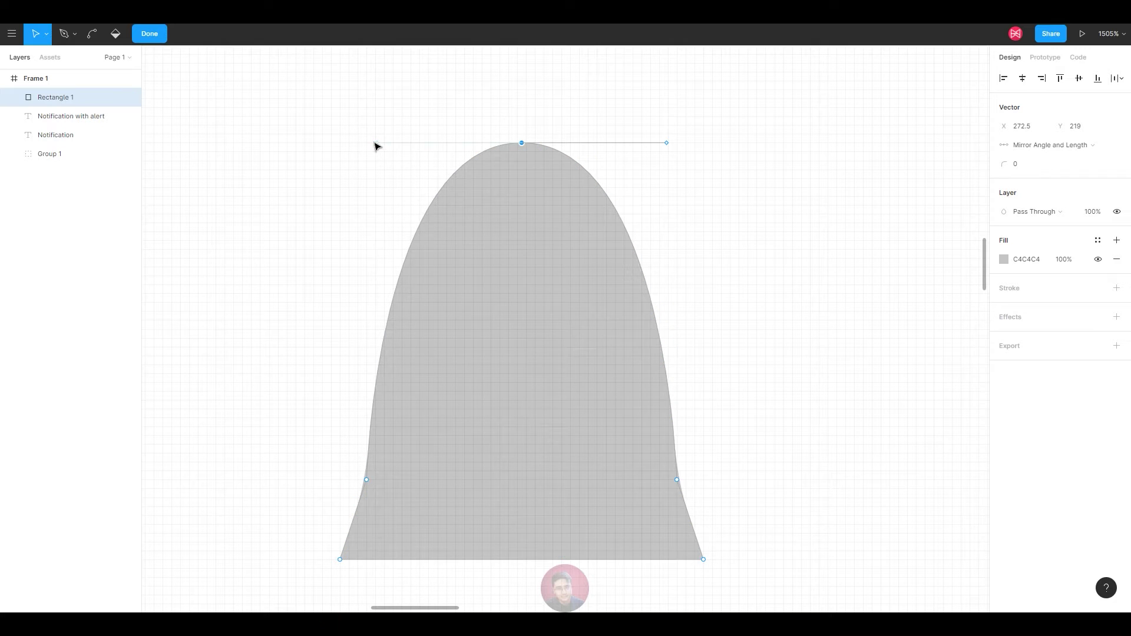
key(Left)
key(Left)
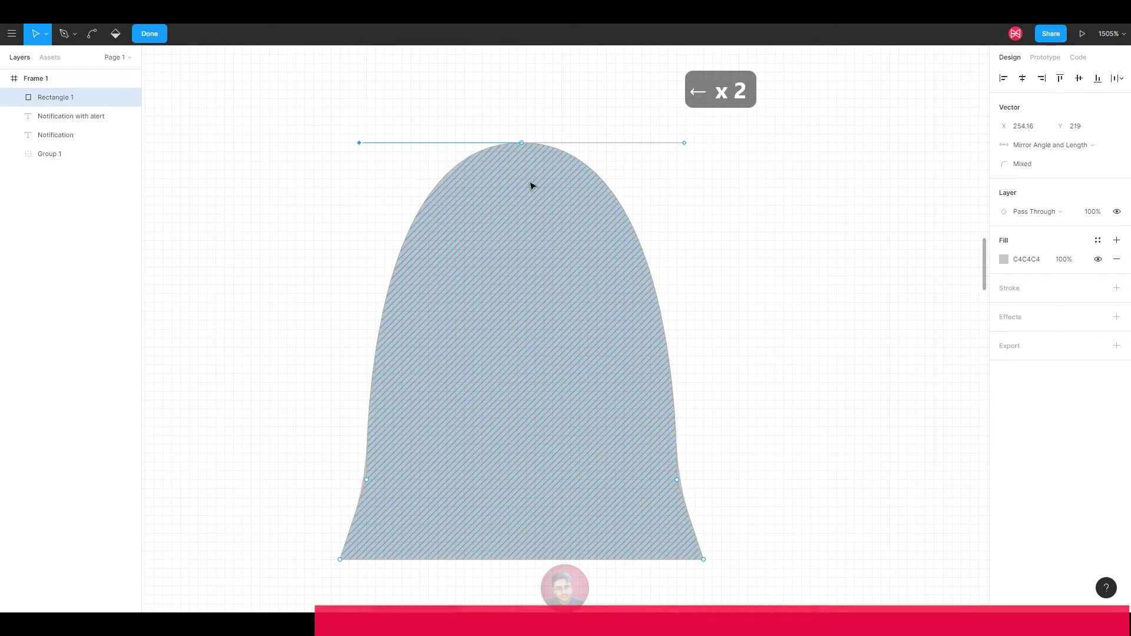
- Move each of the two lower side points 2 px further inward
click(677, 480)
key(Left)
key(Left)
click(366, 480)
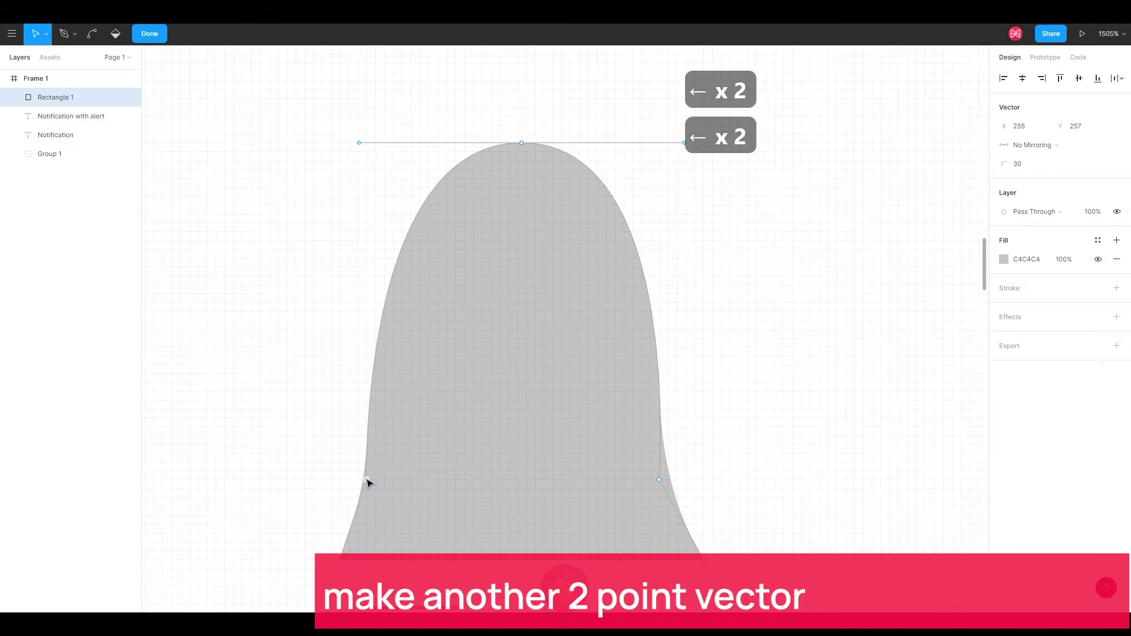
key(Right)
key(Right)
- Add a point on each lower slanted edge and move them outward to X 252, Y 263 and X 293, Y 263
click(362, 520)
drag(351, 533, 343, 537)
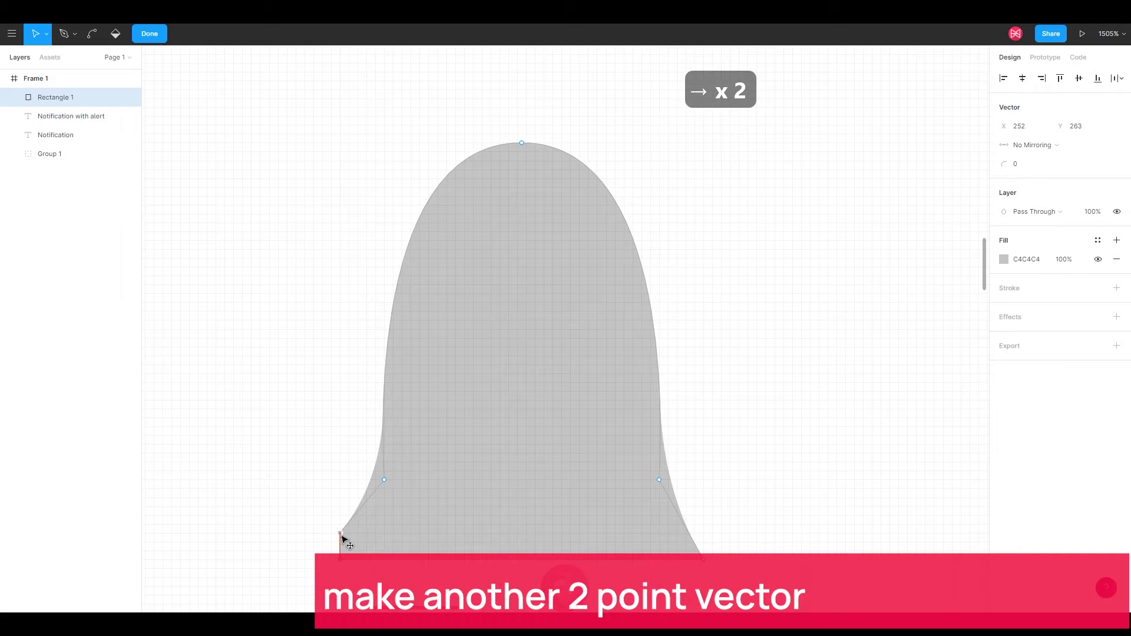
click(681, 521)
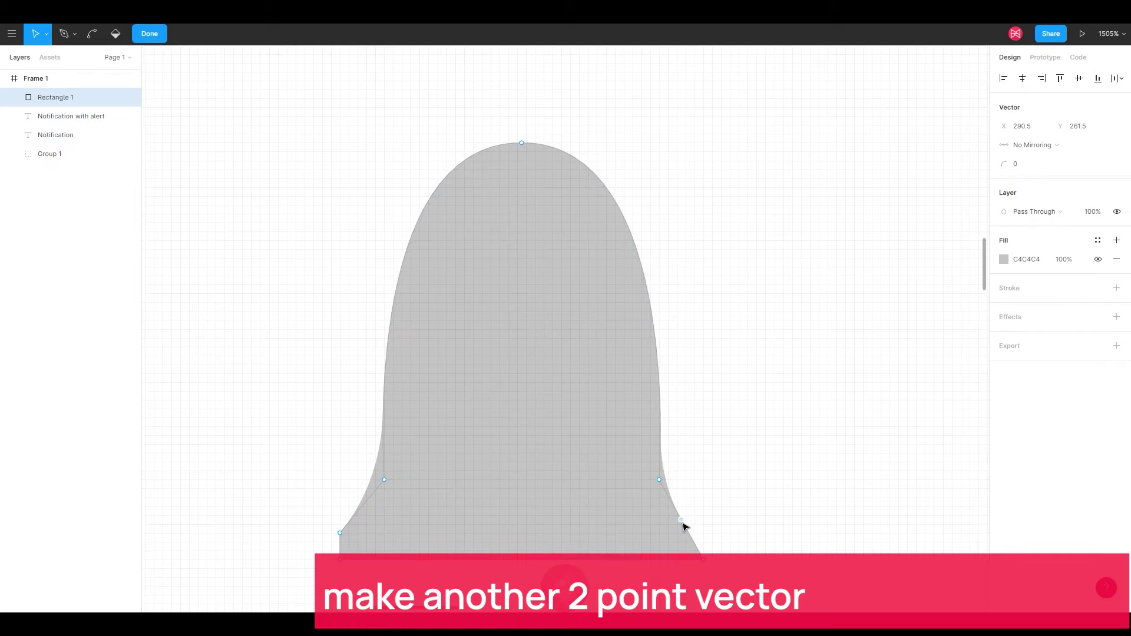
drag(681, 520, 703, 533)
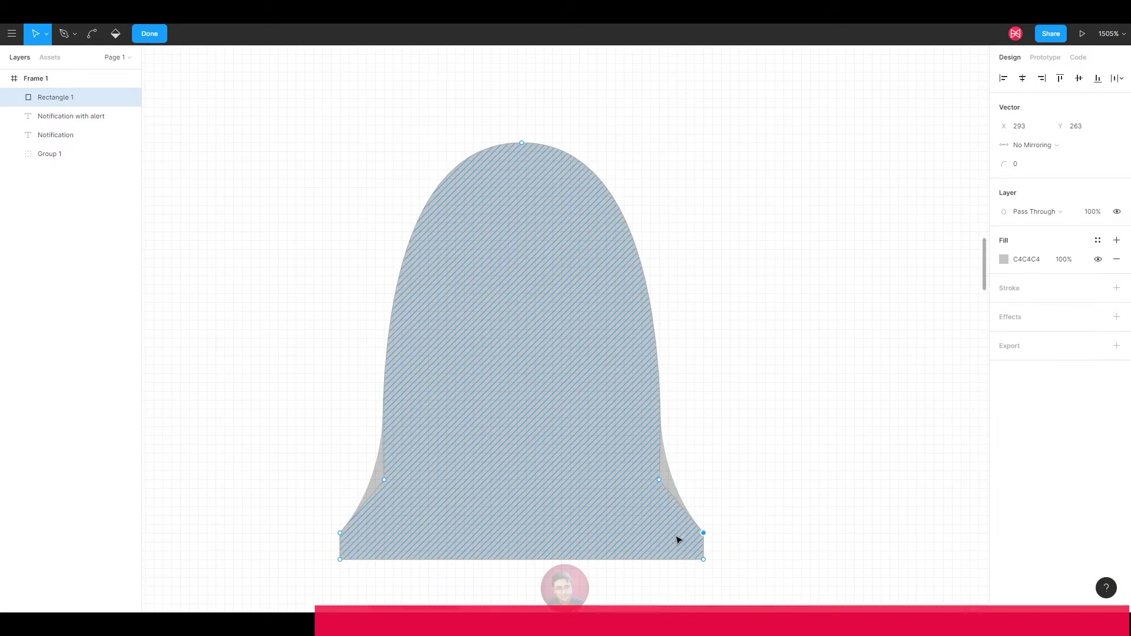
- Raise both bottom corner points of the bell to Y 265 and finish editing the vector
click(340, 558)
key(Up)
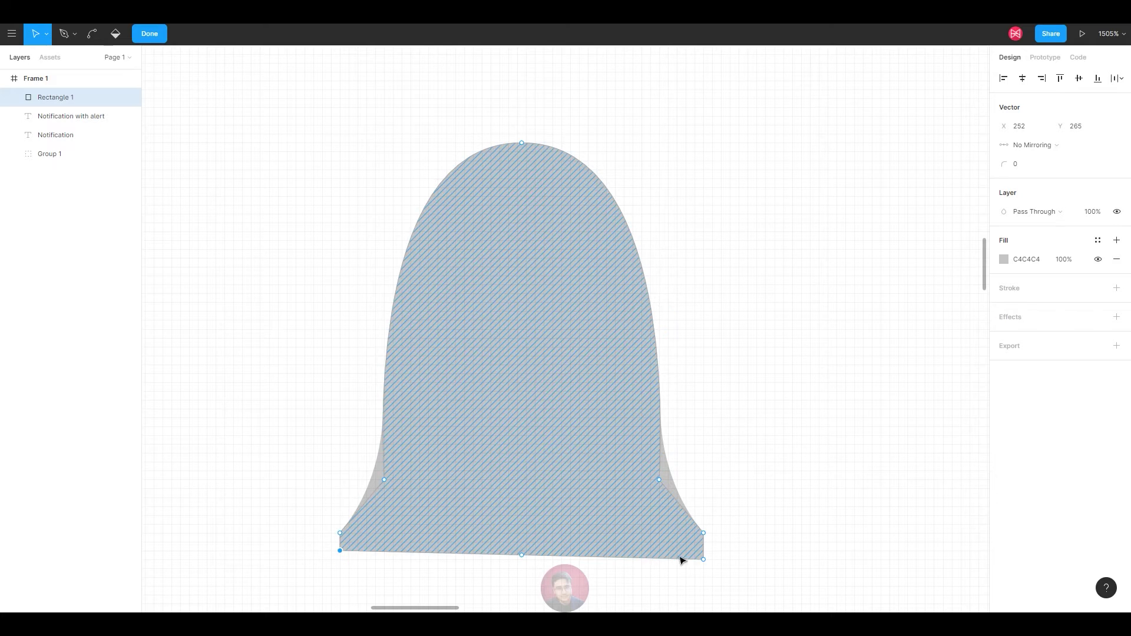
click(703, 559)
key(Up)
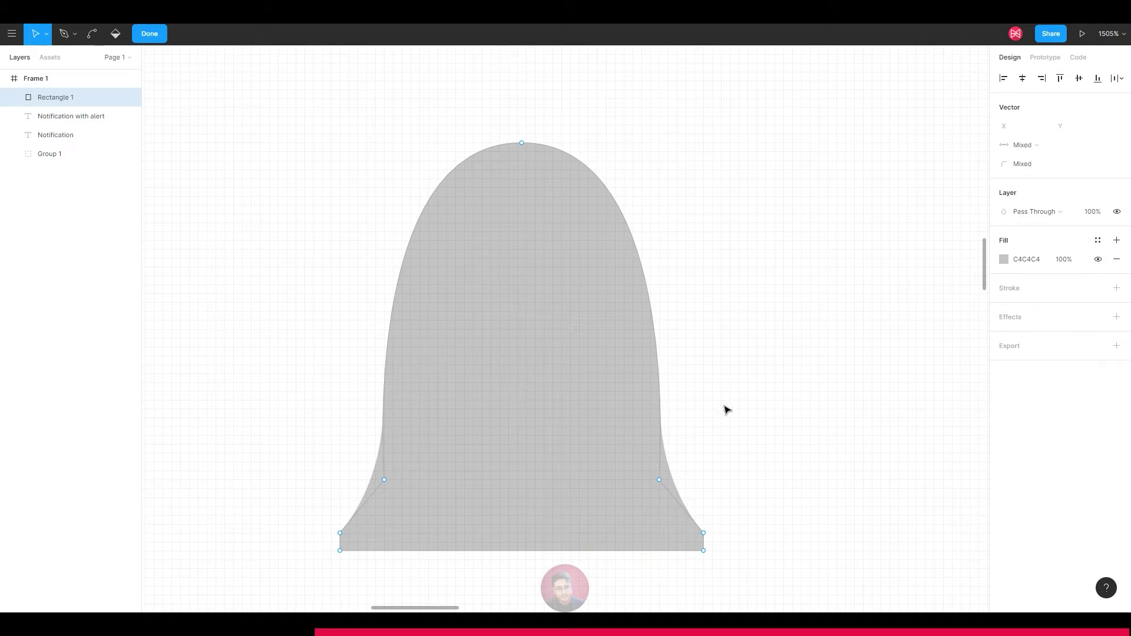
key(Escape)
- Give the bell shape a 1 px black inside stroke and remove its fill
click(1019, 371)
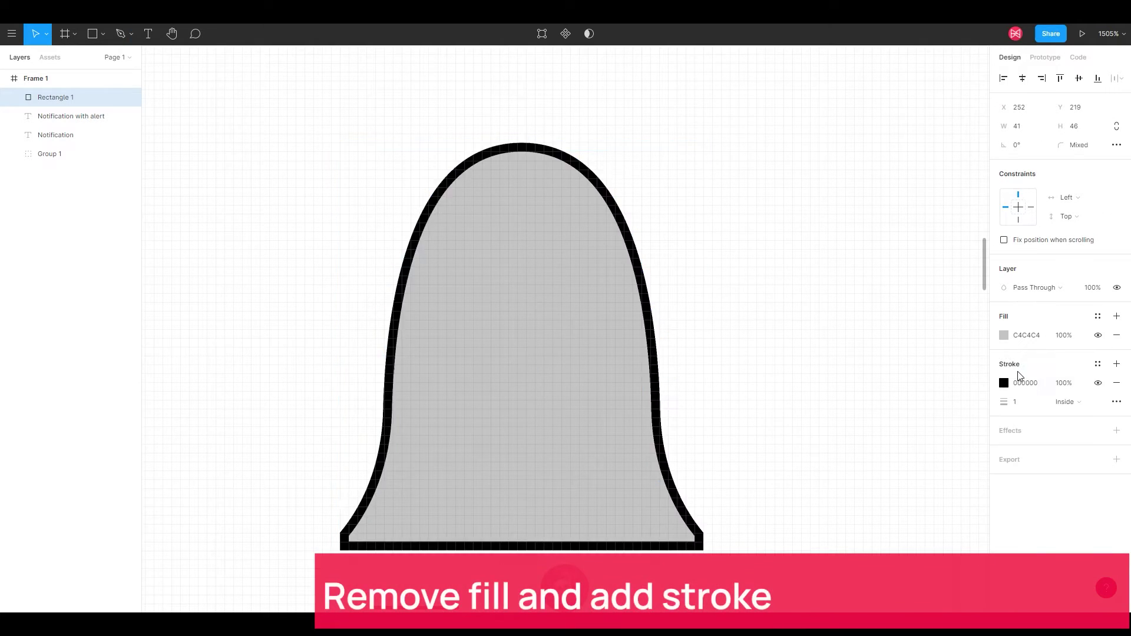
click(1121, 338)
click(793, 349)
- Lower the bell's apex point to Y 224 and lengthen its curve handles by 1 px
double_click(529, 154)
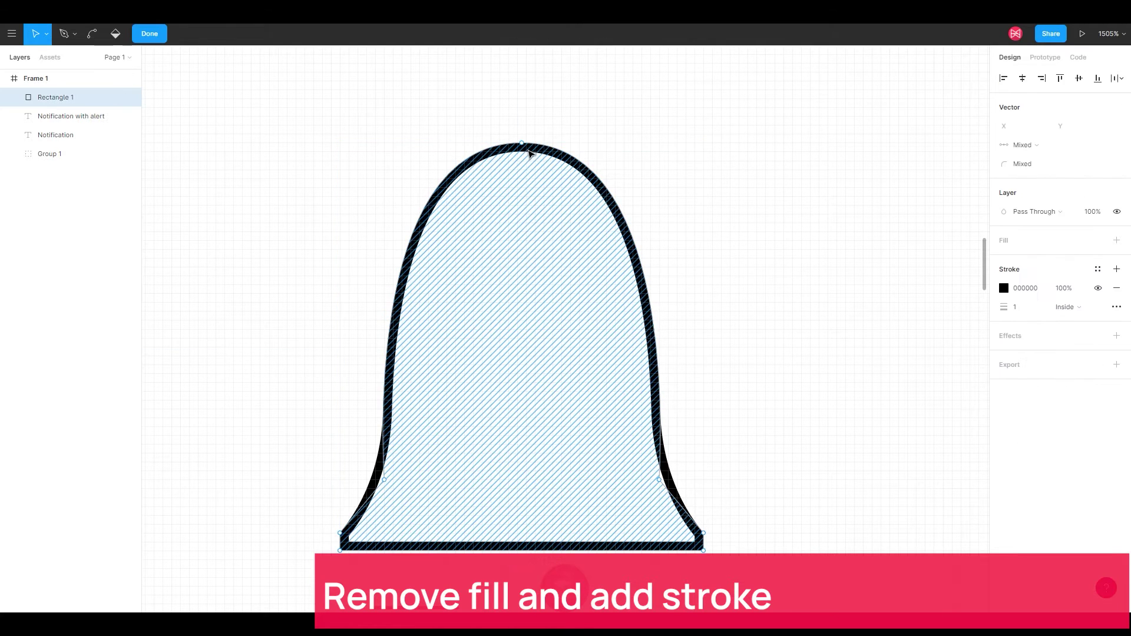
click(521, 143)
key(Down)
key(Down)
key(Down)
key(Down)
key(Down)
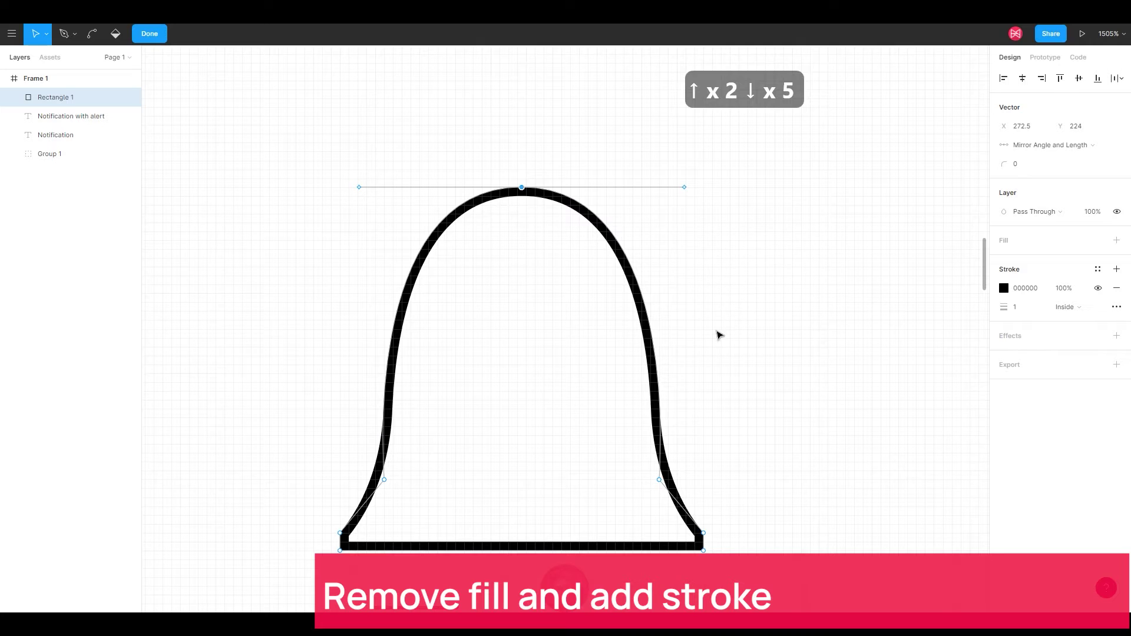
key(Right)
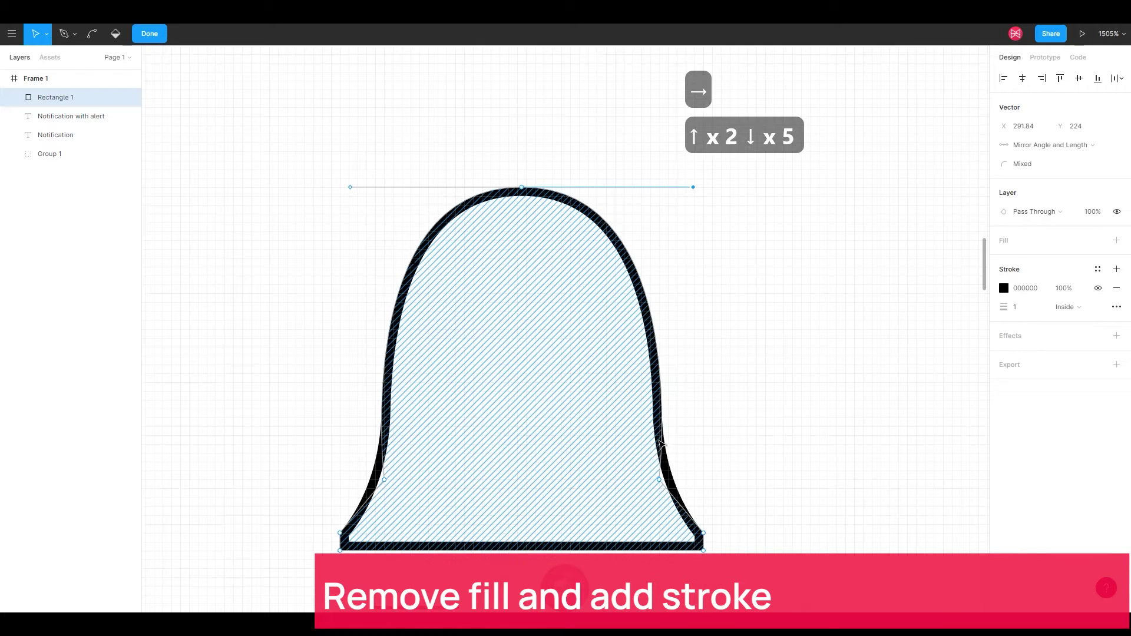
- Move the bell's right lower side point 1 px inward and shift the whole outline 1 px right
click(659, 480)
key(Left)
click(386, 488)
key(Right)
key(Escape)
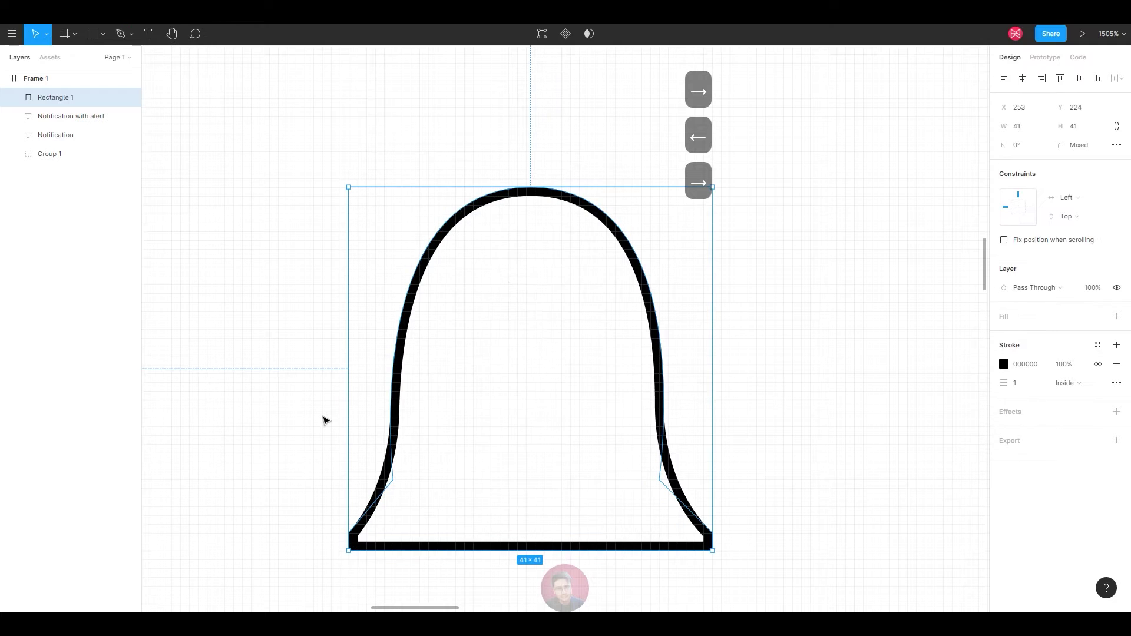
- Move the bell's left lower side point inward to X 260
click(377, 483)
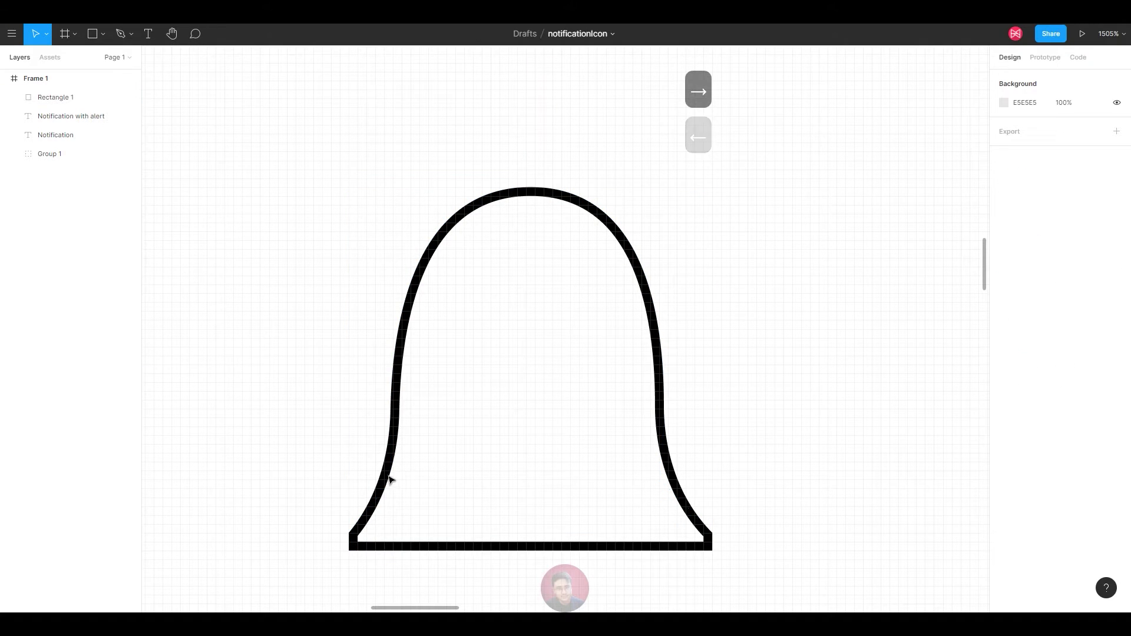
double_click(383, 476)
key(Right)
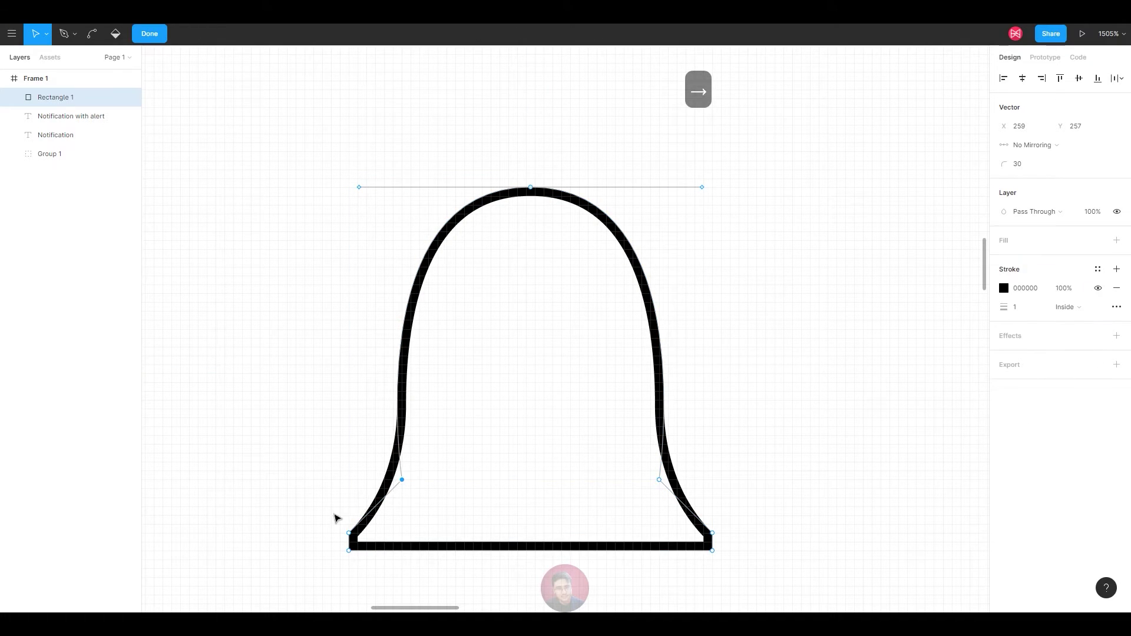
key(Right)
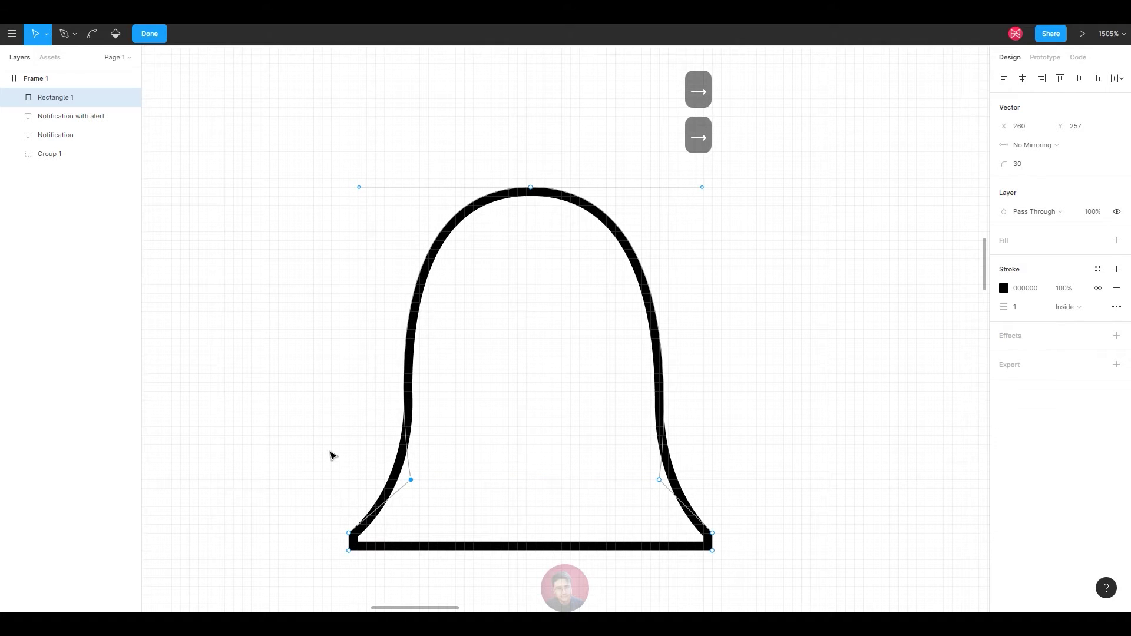
- Measure the lower side points' distances to the base corners and move the left point back to X 259
key(alt)
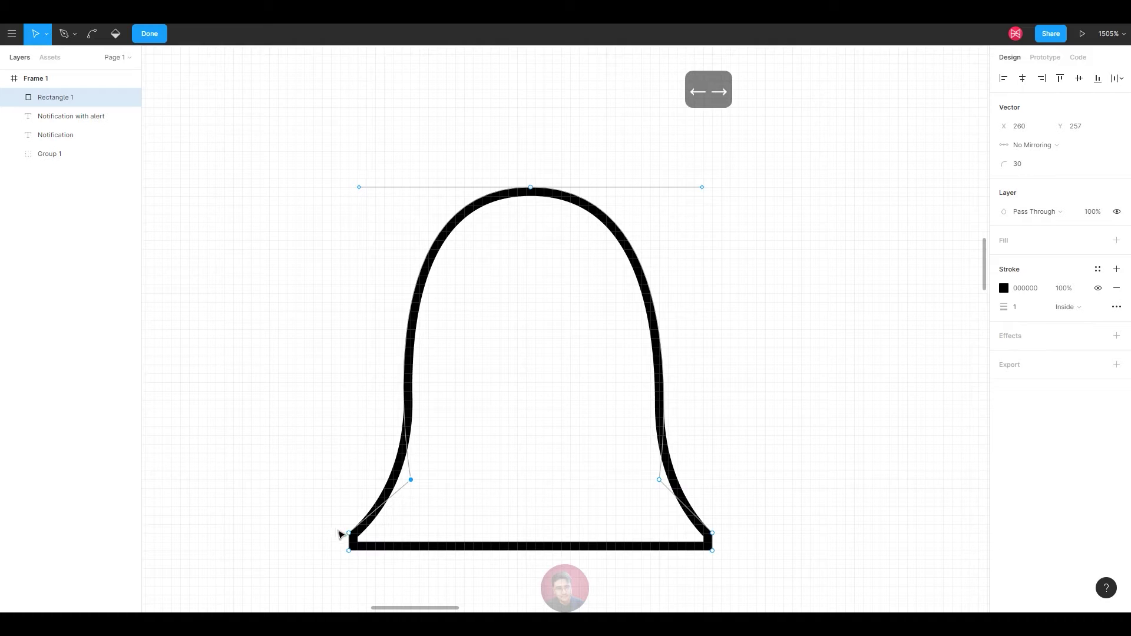
mouse_move(351, 536)
click(660, 480)
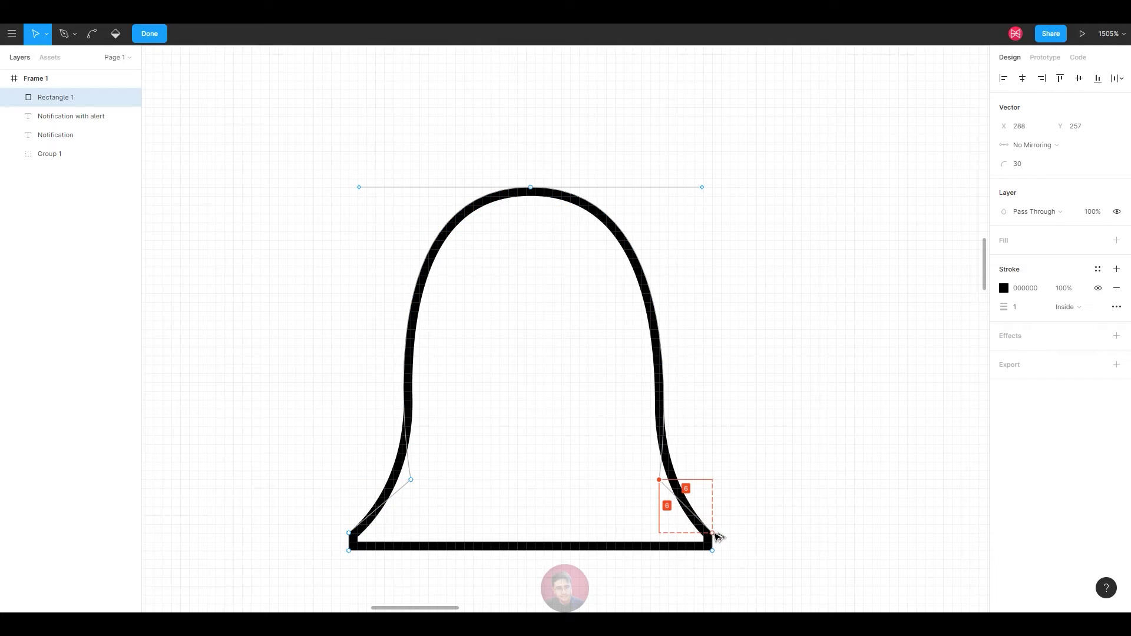
click(411, 480)
key(Left)
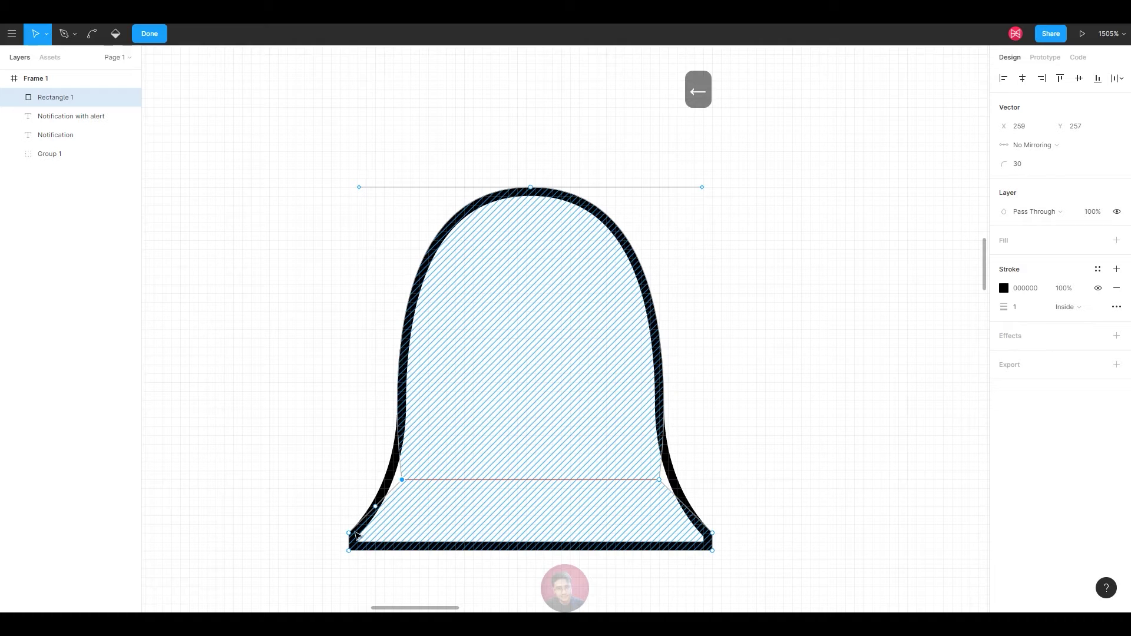
click(345, 448)
click(321, 455)
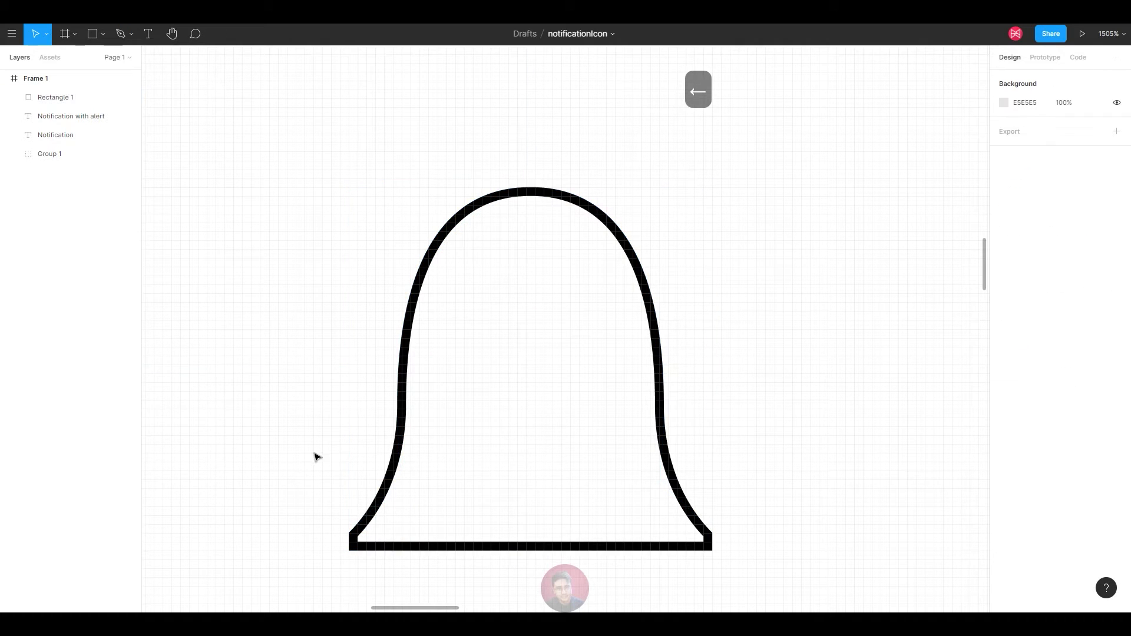
- Draw a small rectangle about 3 × 4 px centred over the bell's apex as its tip
click(551, 203)
click(796, 221)
key(r)
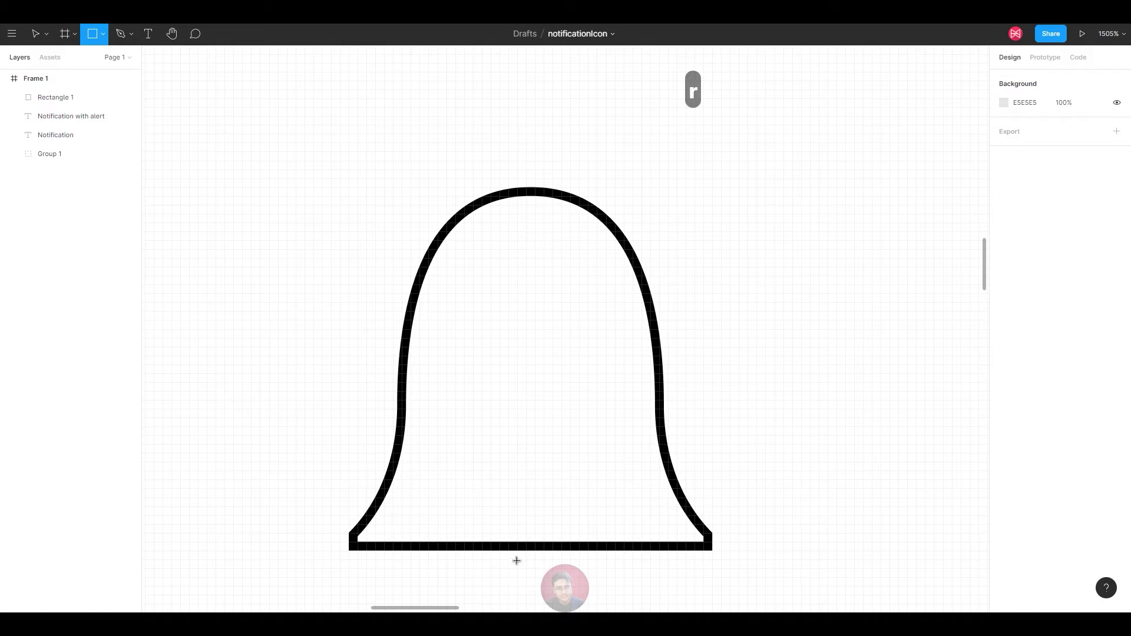
drag(573, 502, 649, 479)
mouse_move(591, 131)
mouse_down()
mouse_move(609, 167)
mouse_move(607, 217)
mouse_move(626, 204)
mouse_up()
scroll(614, 162, up, 5)
scroll(614, 130, up, 3)
scroll(678, 191, down, 3)
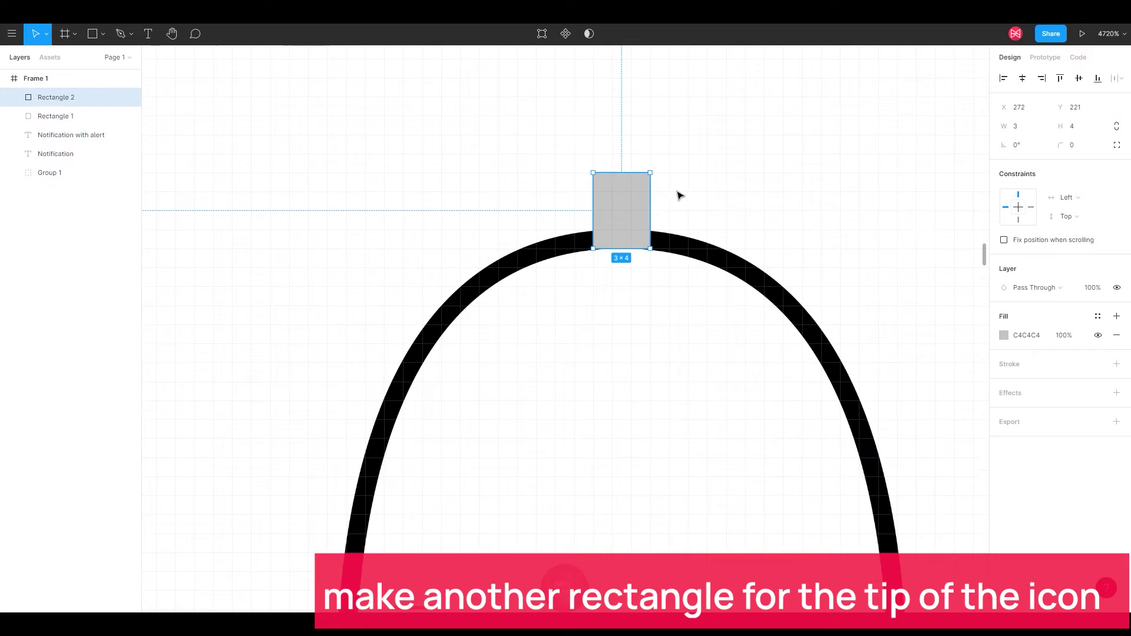
- Set the stroke weight of the bell outline to 2
click(695, 255)
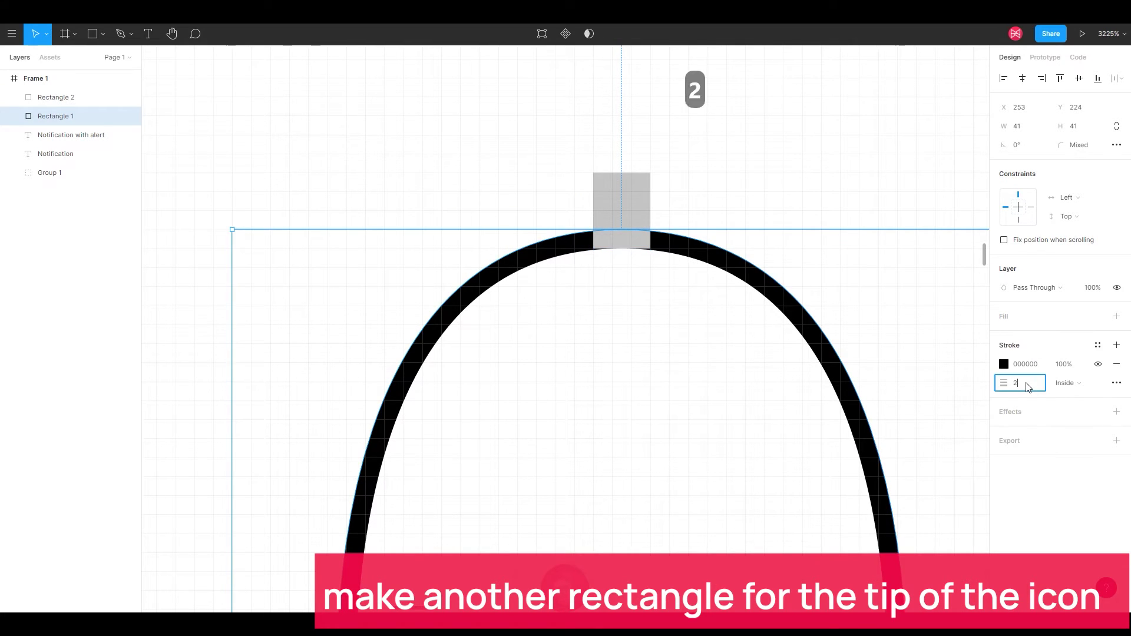
click(1027, 387)
text(2)
key(Return)
click(726, 190)
- Round the tip rectangle above the bell with a corner radius of 8
click(642, 235)
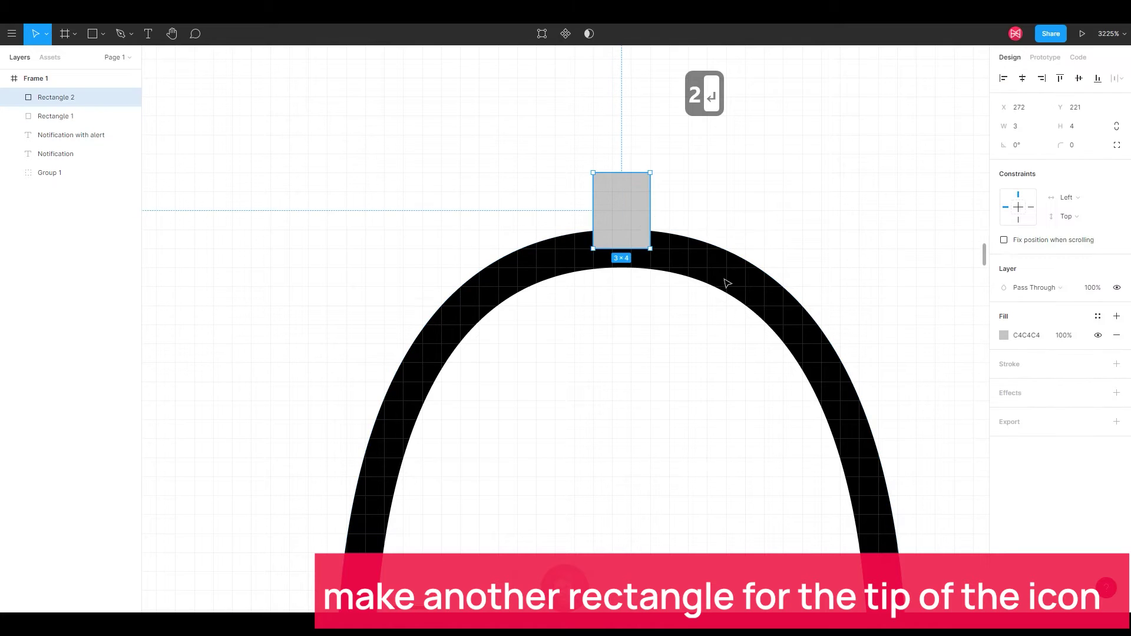
key(alt)
scroll(672, 308, down, 3)
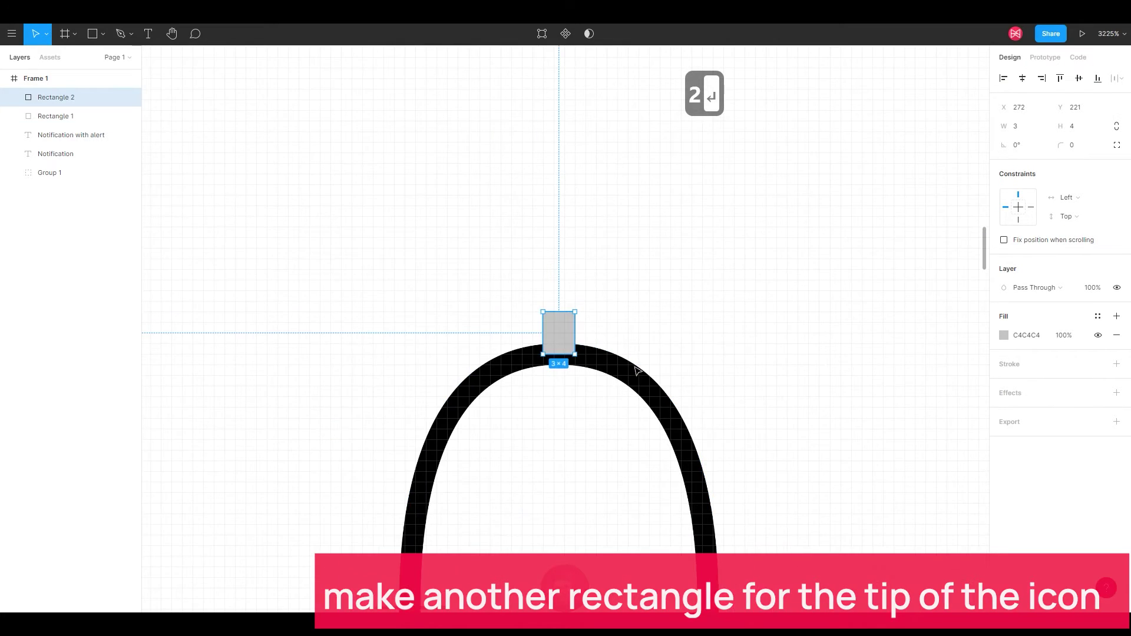
scroll(644, 379, up, 5)
scroll(586, 301, up, 3)
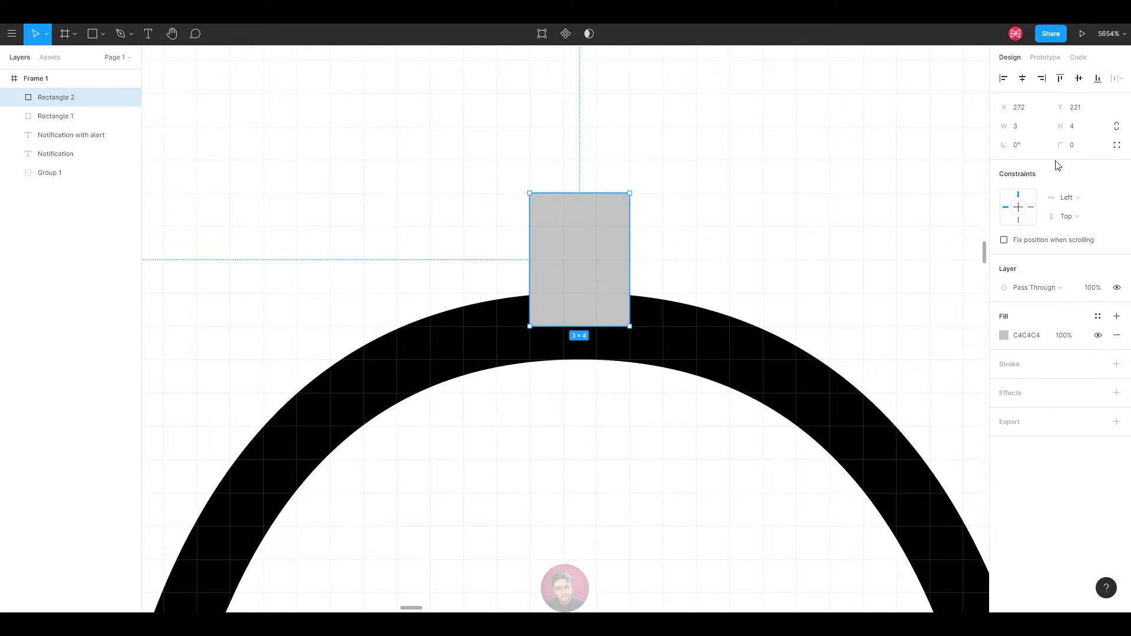
text(15)
key(Return)
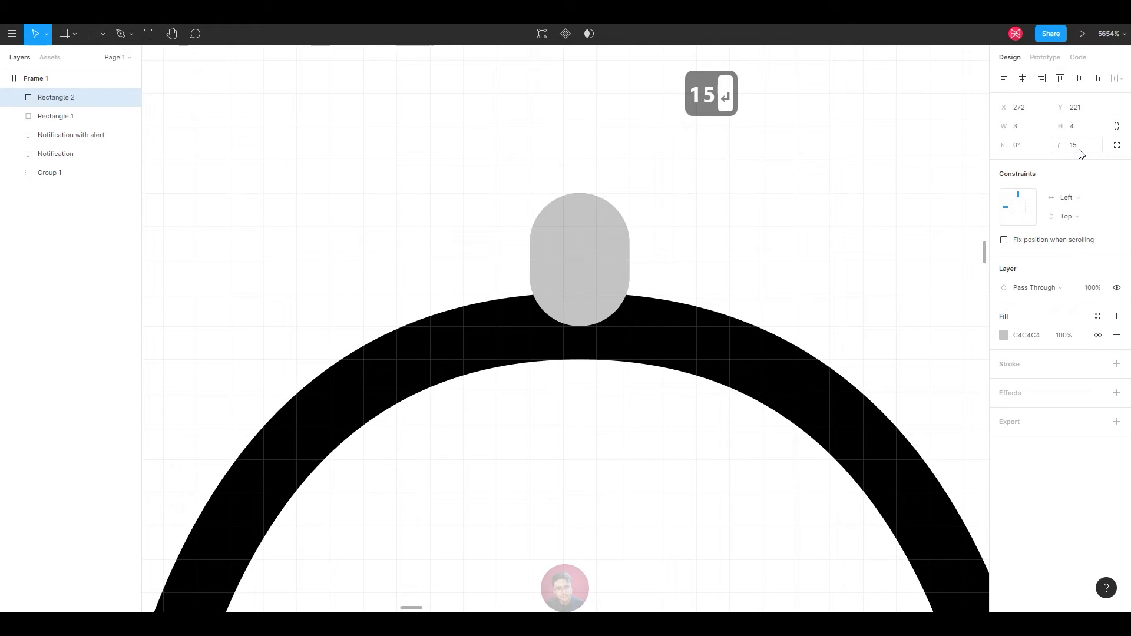
text(8)
key(Return)
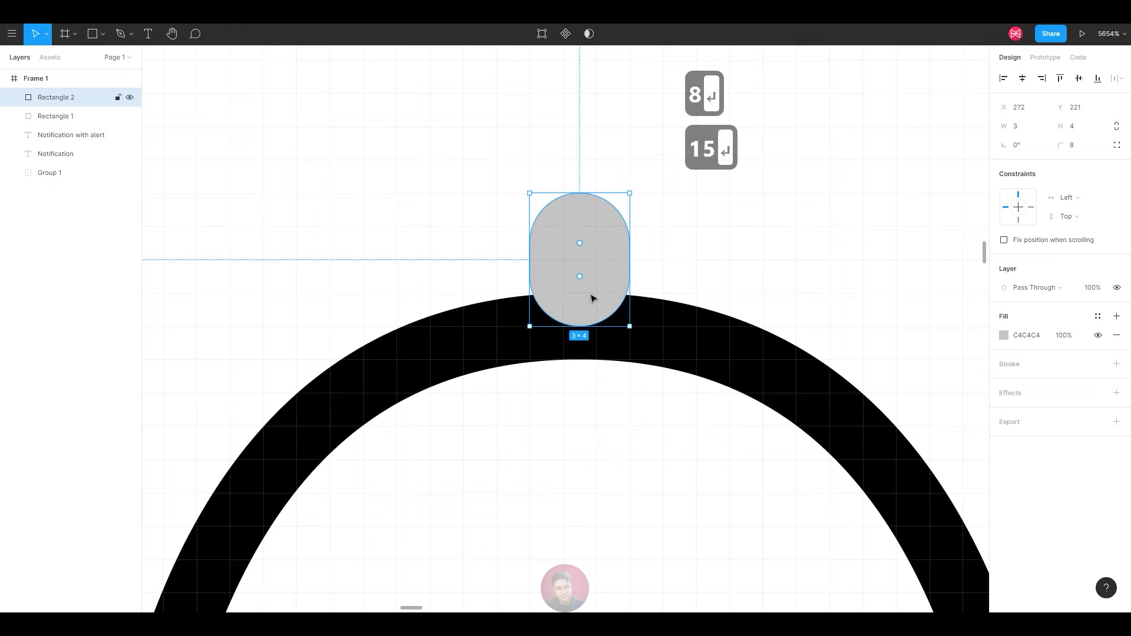
- Extend the tip downward to a height of 5 px and fill it with the black sampled from the bell outline
drag(581, 326, 584, 345)
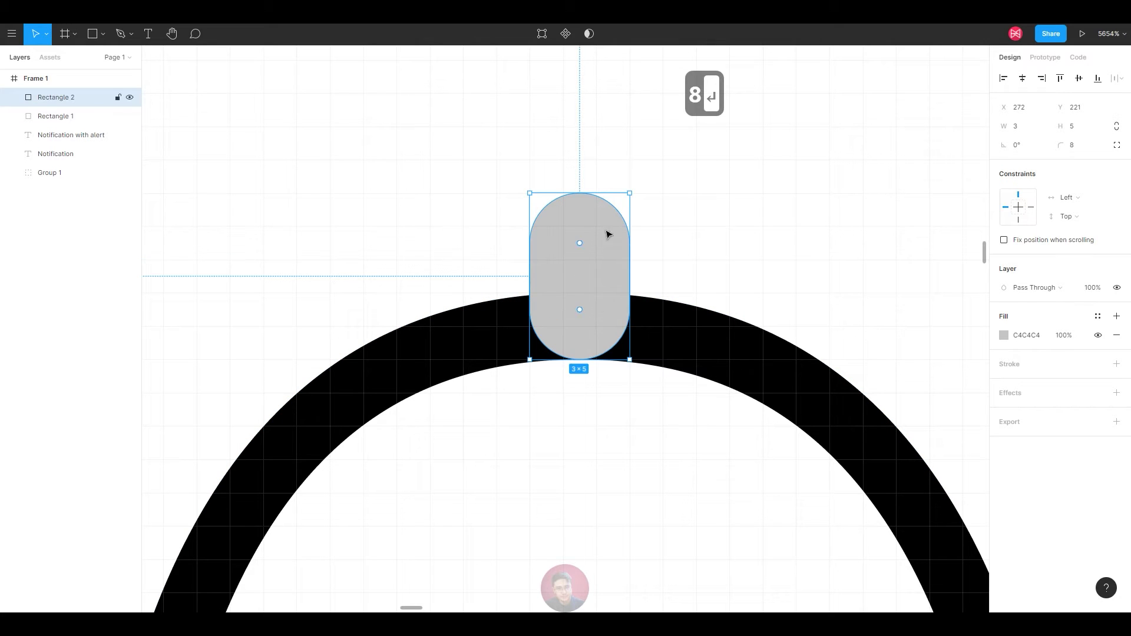
key(i)
click(732, 356)
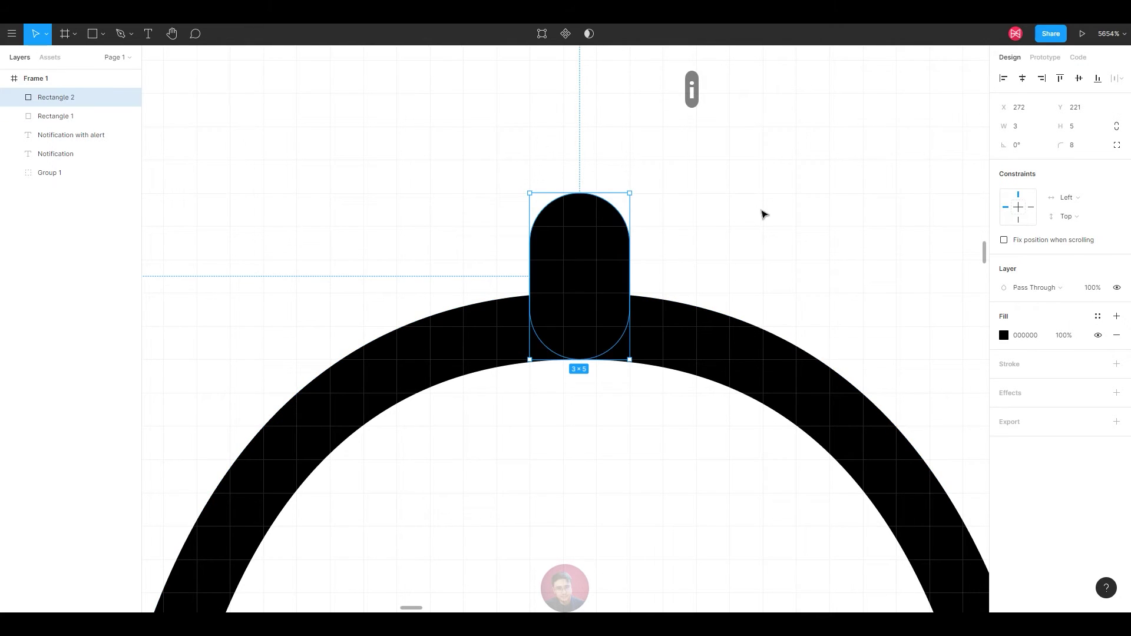
click(740, 220)
- Move the bell outline and its tip together 5 px up
scroll(748, 247, down, 10)
scroll(759, 244, up, 4)
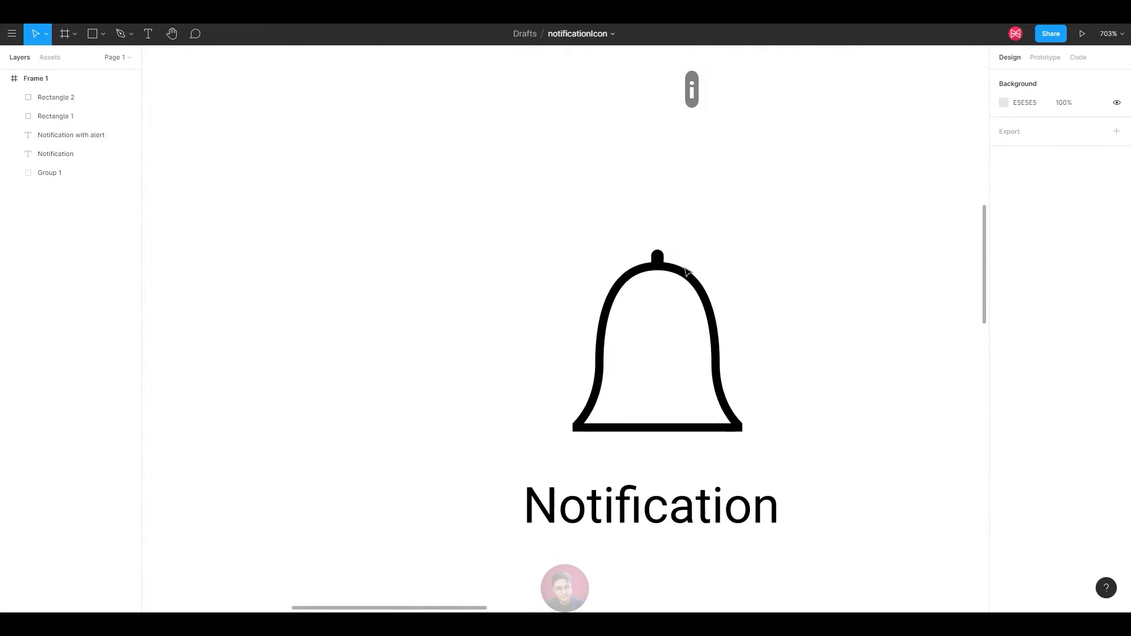
click(730, 306)
drag(780, 203, 542, 363)
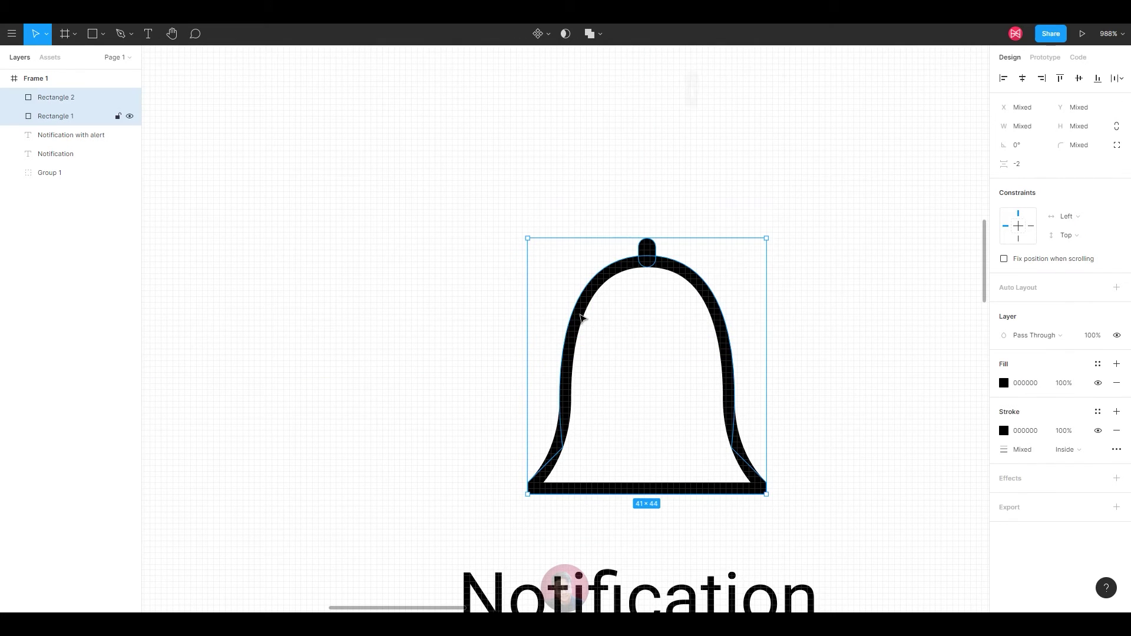
scroll(583, 295, down, 2)
click(468, 297)
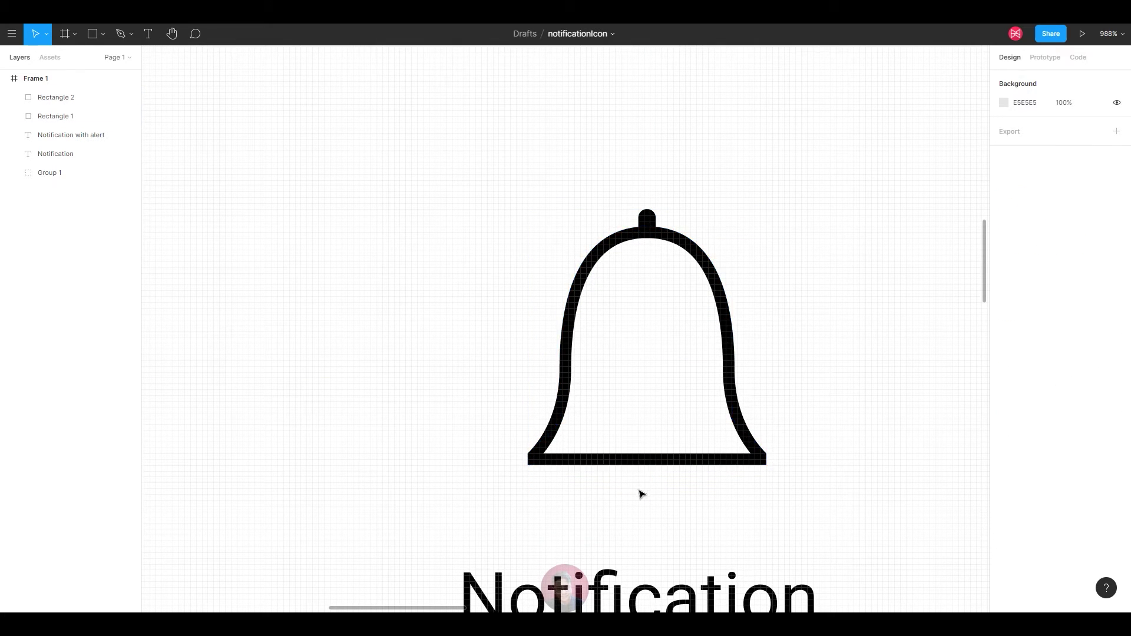
- Draw a 6 × 6 px circle just below the middle of the bell's base
key(o)
drag(644, 494, 660, 517)
scroll(677, 436, up, 5)
mouse_move(616, 414)
mouse_down()
mouse_move(631, 422)
mouse_move(627, 407)
mouse_move(643, 425)
mouse_up()
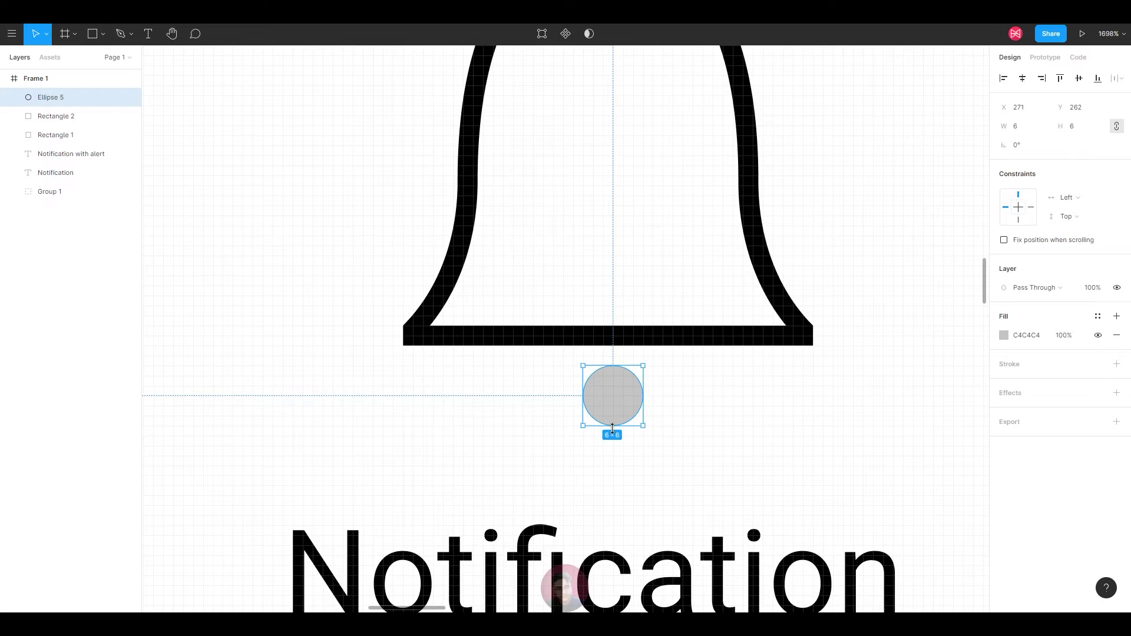
key(Escape)
- Draw a 6 × 3 px rectangle over the circle's upper half and subtract it from the circle
scroll(641, 404, up, 5)
key(r)
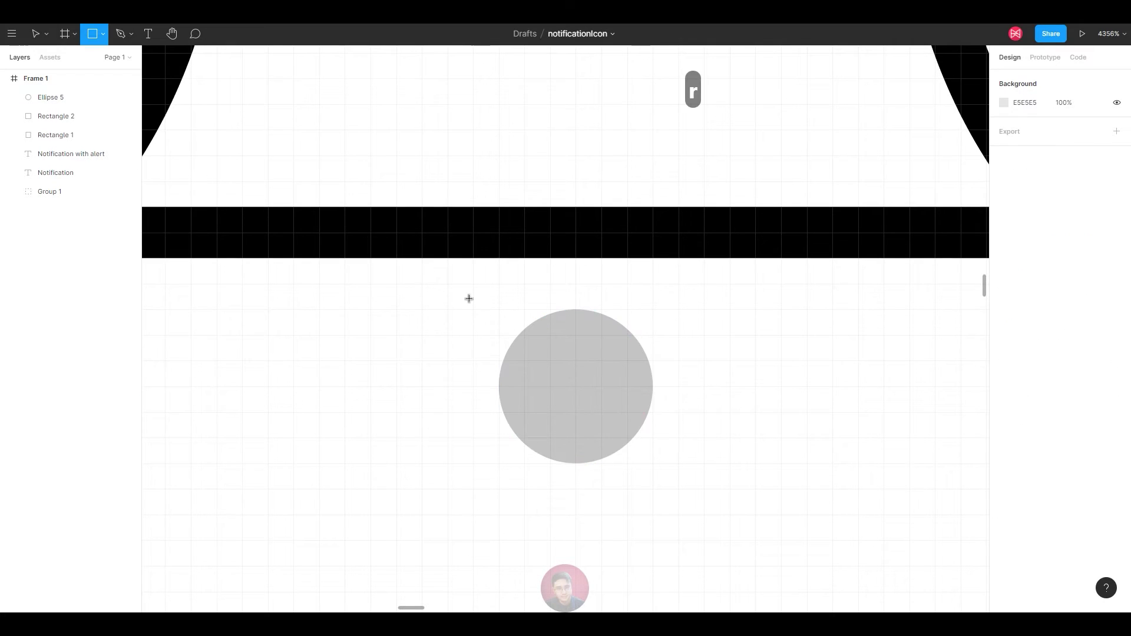
drag(498, 310, 652, 387)
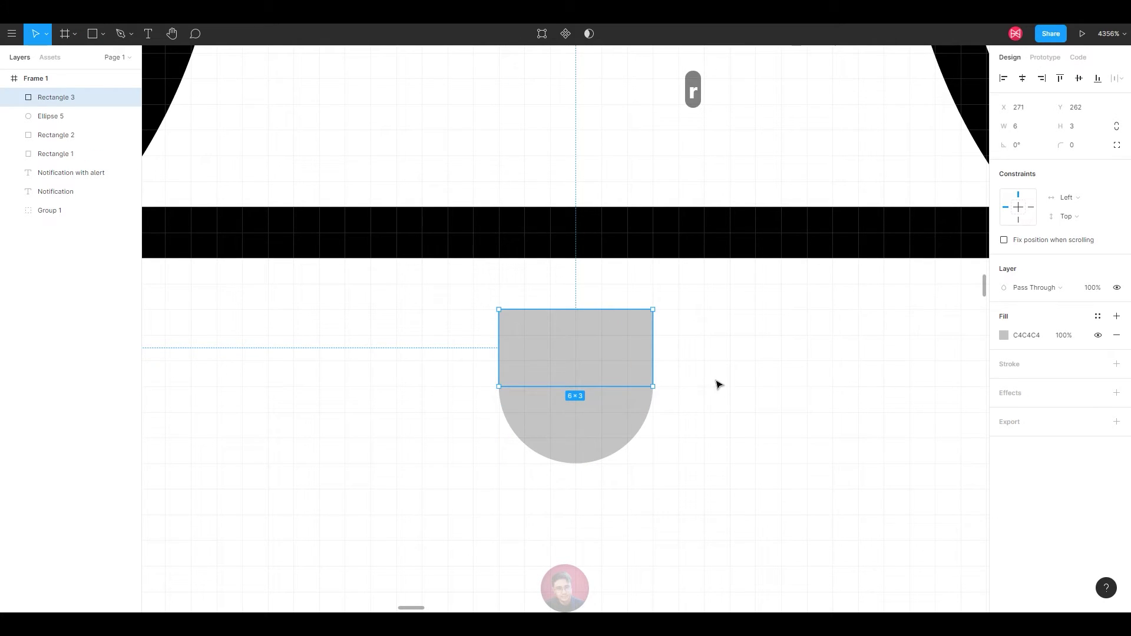
shift+click(578, 426)
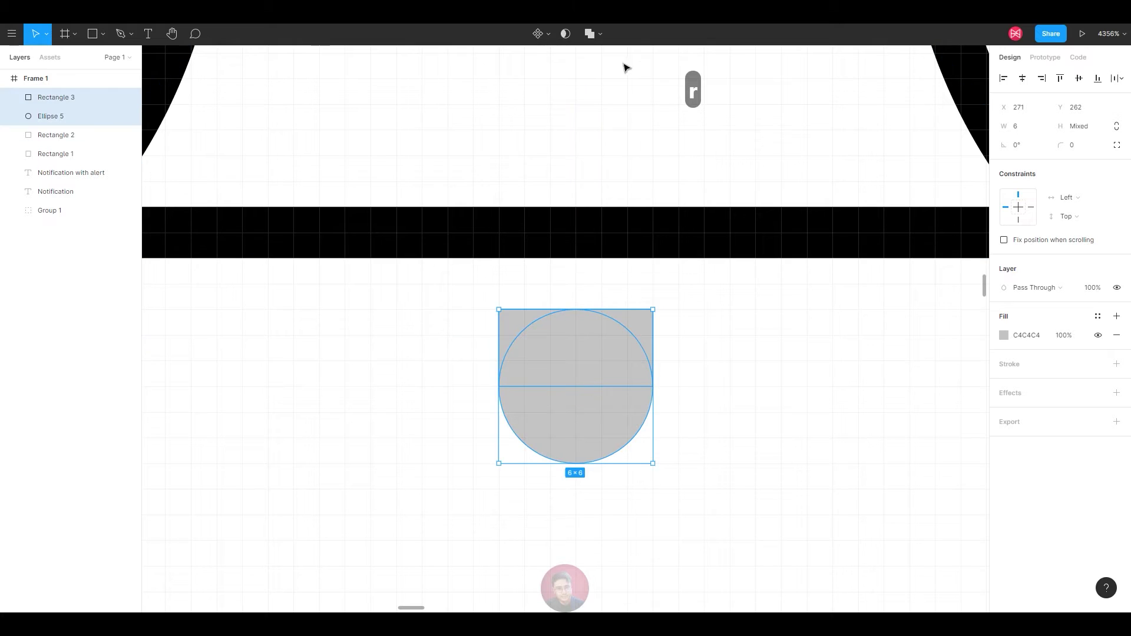
click(600, 27)
click(603, 83)
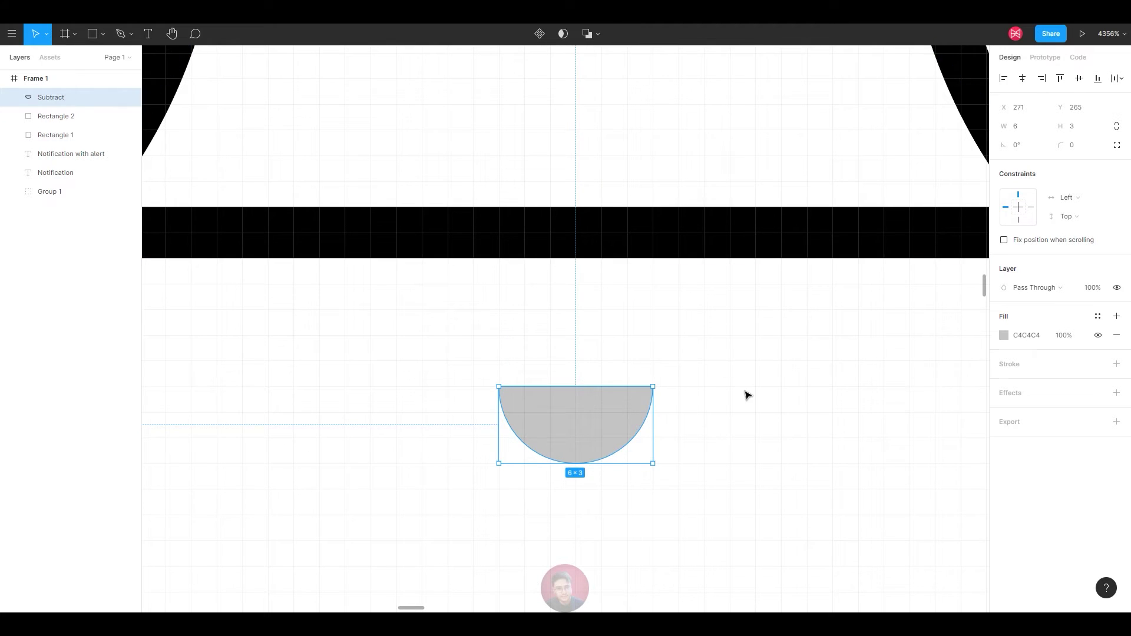
- Flatten the half circle and fill it with the black sampled from the bell
click(600, 33)
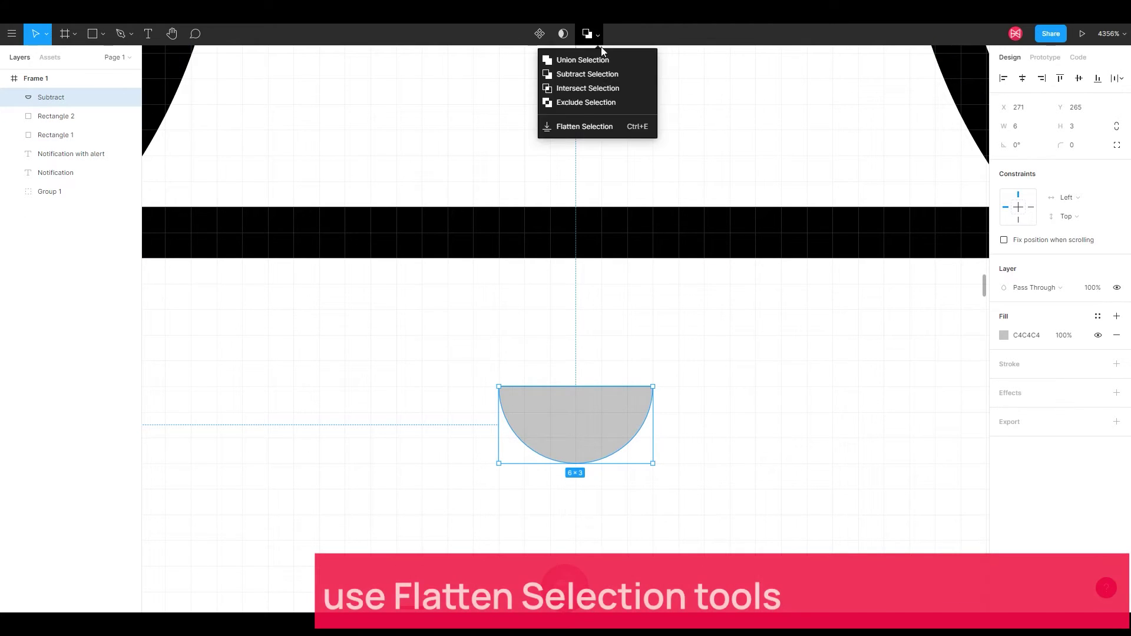
click(584, 126)
click(715, 344)
click(589, 422)
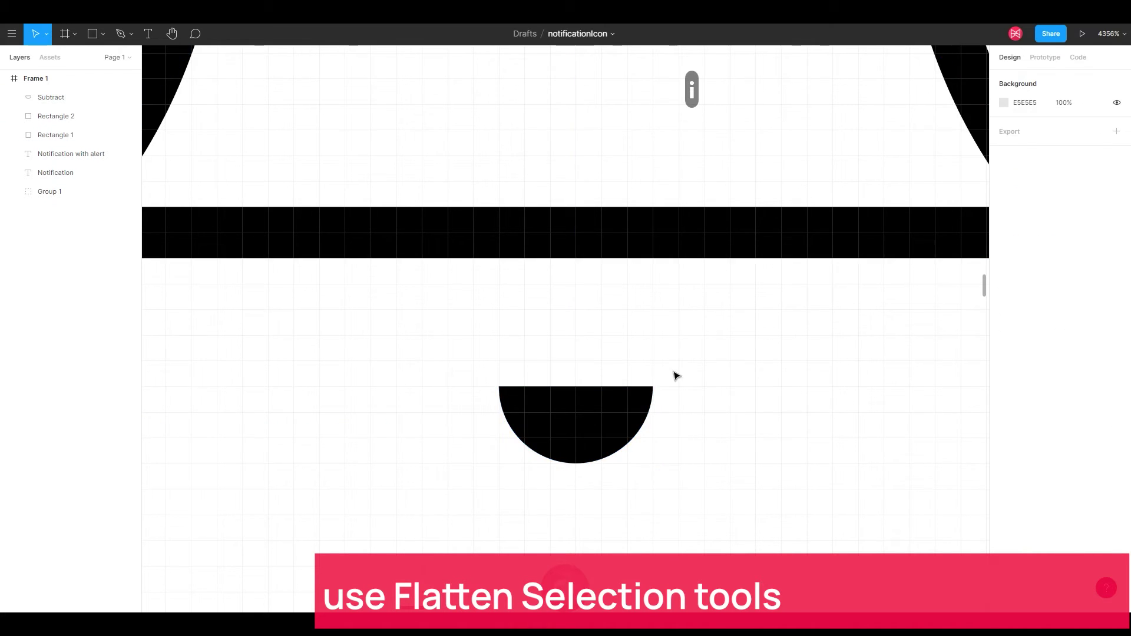
- Move the half circle up to X 270, Y 261, close beneath the bell's base
scroll(674, 373, down, 5)
click(642, 400)
drag(642, 401, 635, 364)
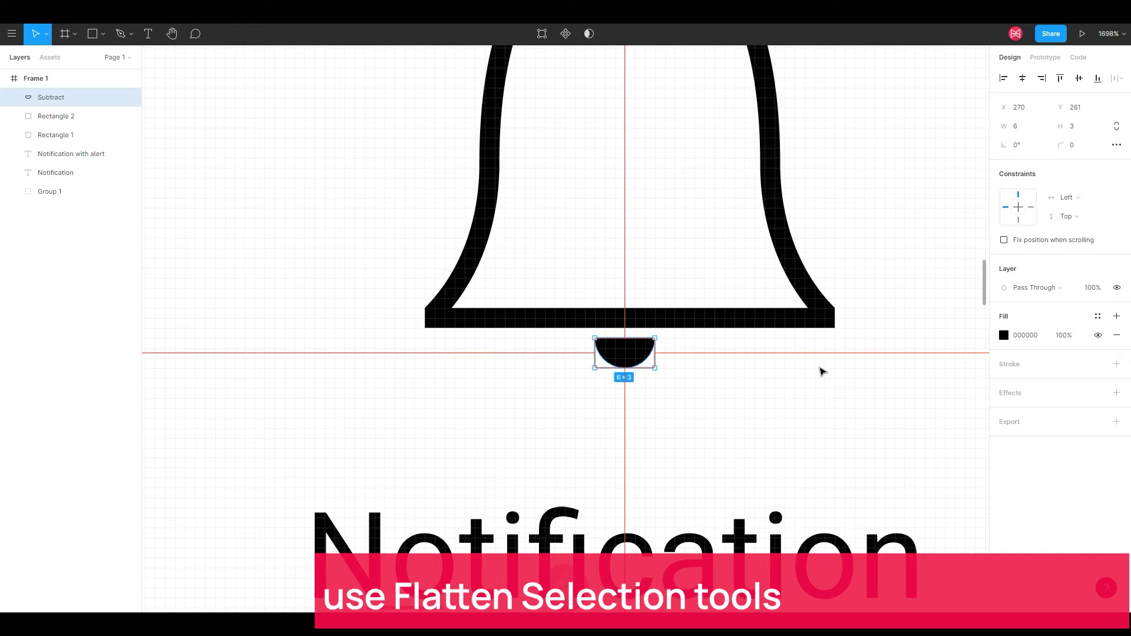
click(815, 384)
scroll(740, 472, down, 5)
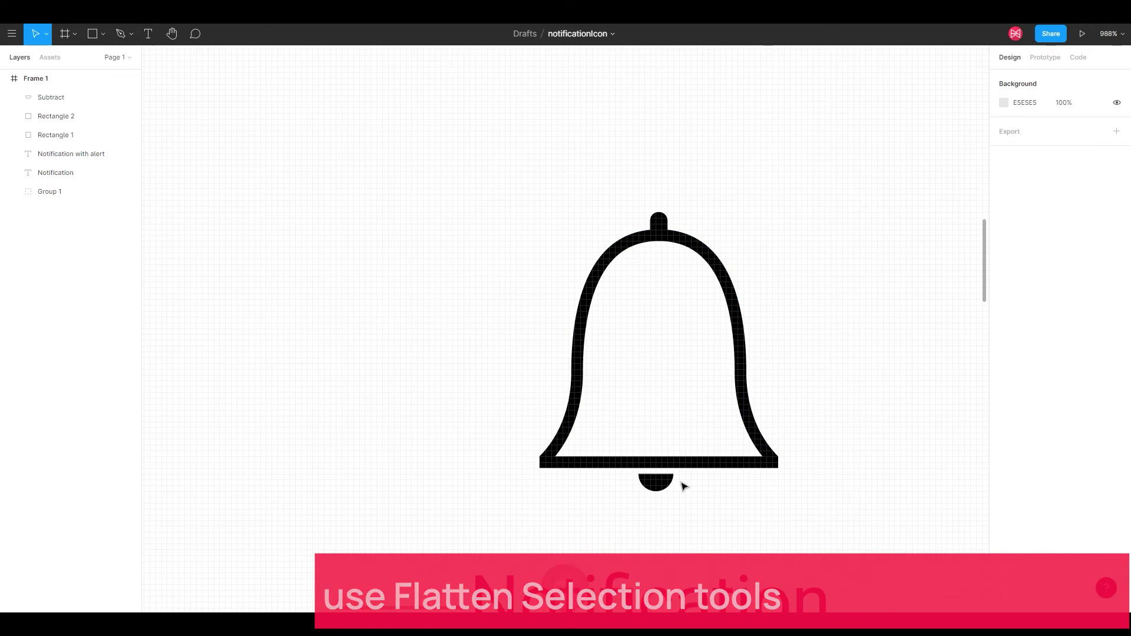
scroll(697, 500, up, 2)
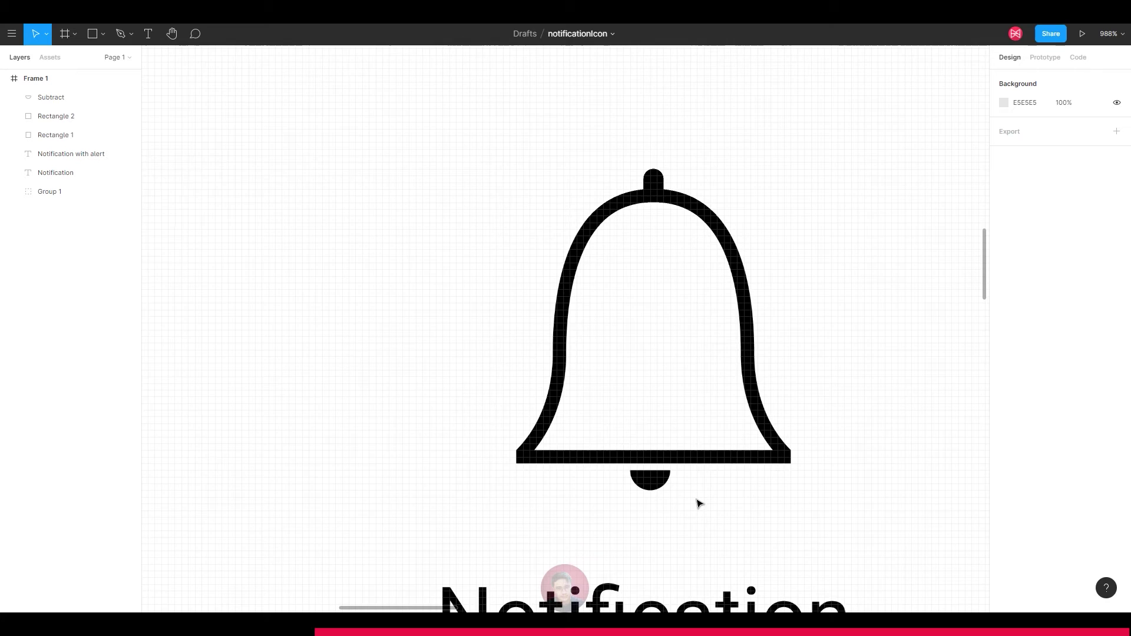
- Unite the tip with the bell outline and flatten the result into a single shape
click(654, 171)
shift+click(676, 181)
click(600, 34)
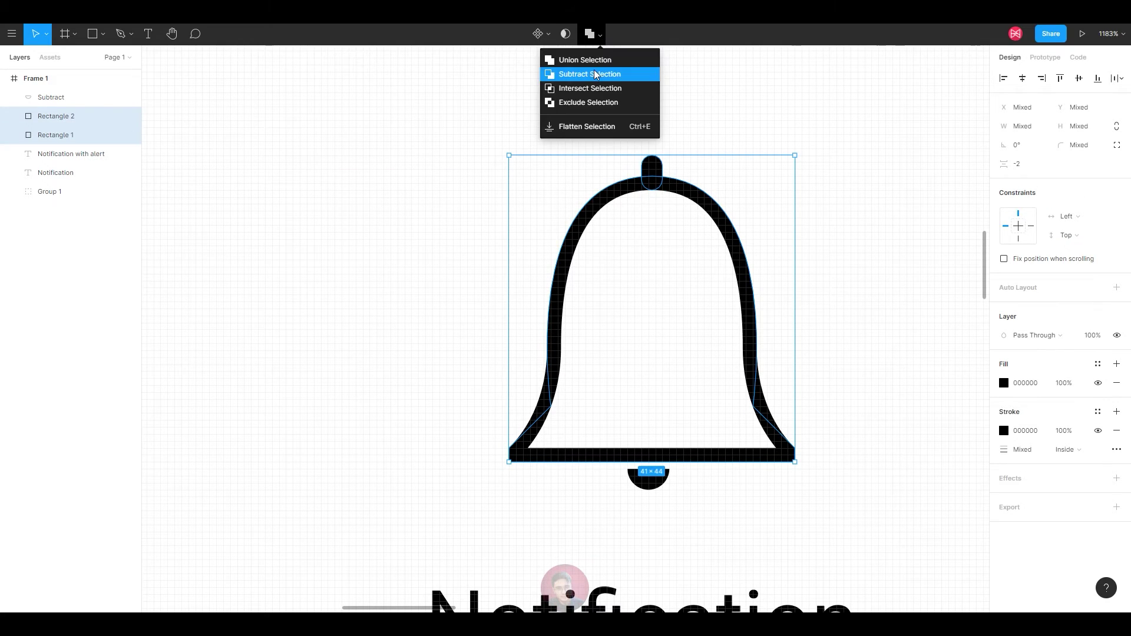
click(587, 59)
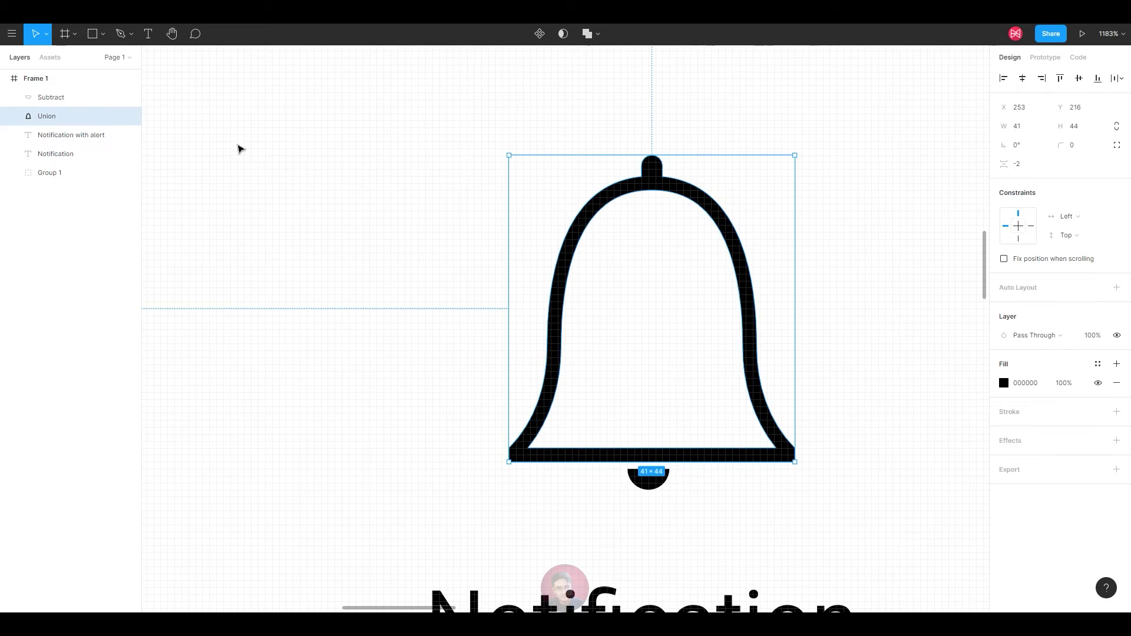
click(600, 36)
click(568, 151)
- Rename the half-circle layer as BOTTOM
click(57, 100)
double_click(85, 99)
text(BOTTOM)
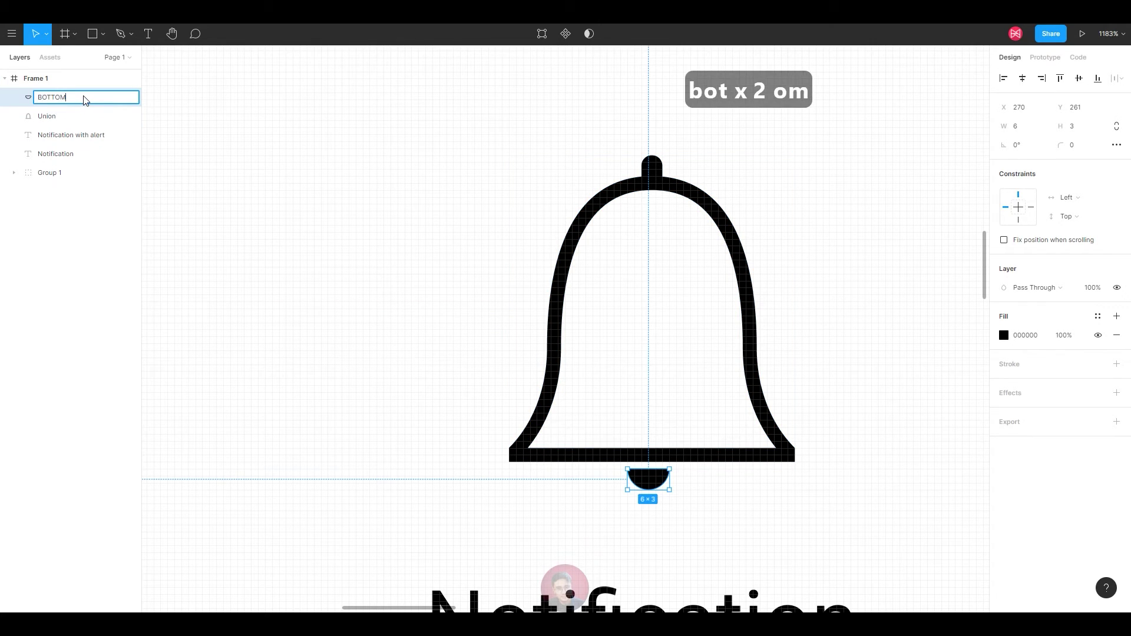
key(Return)
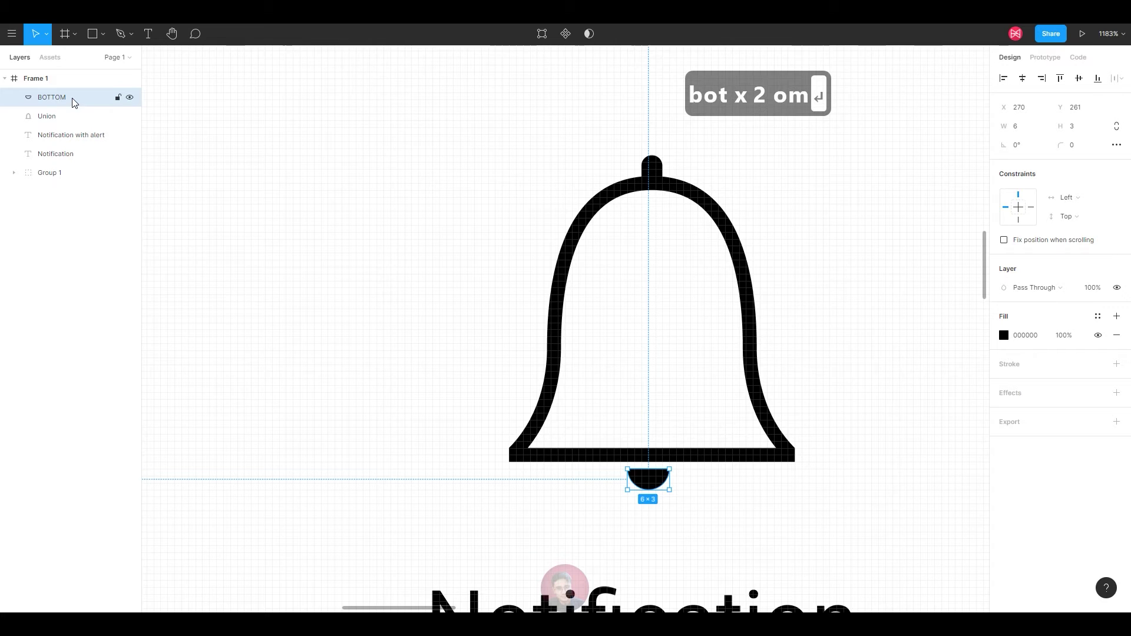
- Rename the half-circle layer as bottom, in lowercase letters
key(Caps_Lock)
click(72, 103)
text(bop)
key(BackSpace)
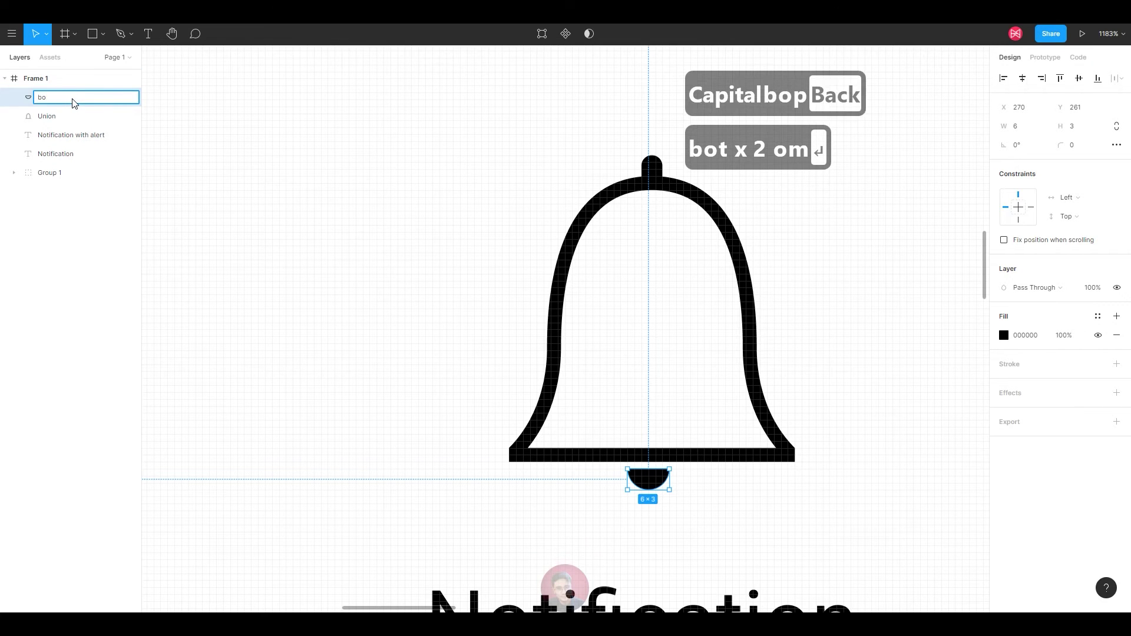
text(ttom)
key(Return)
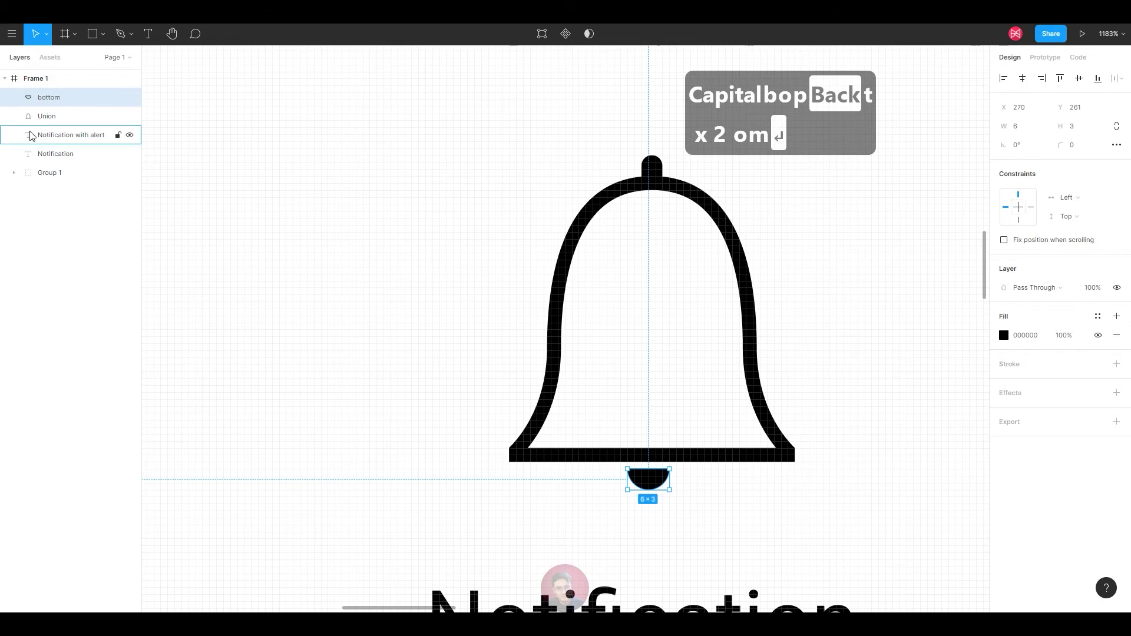
- Rename the united bell layer as body
click(48, 120)
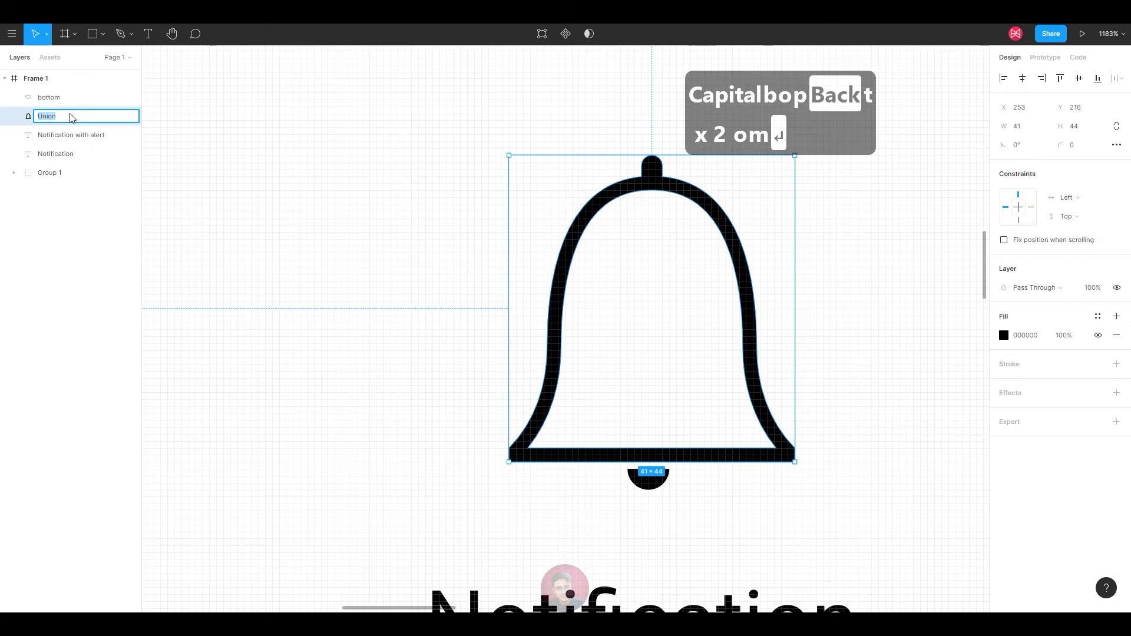
text(body)
key(Return)
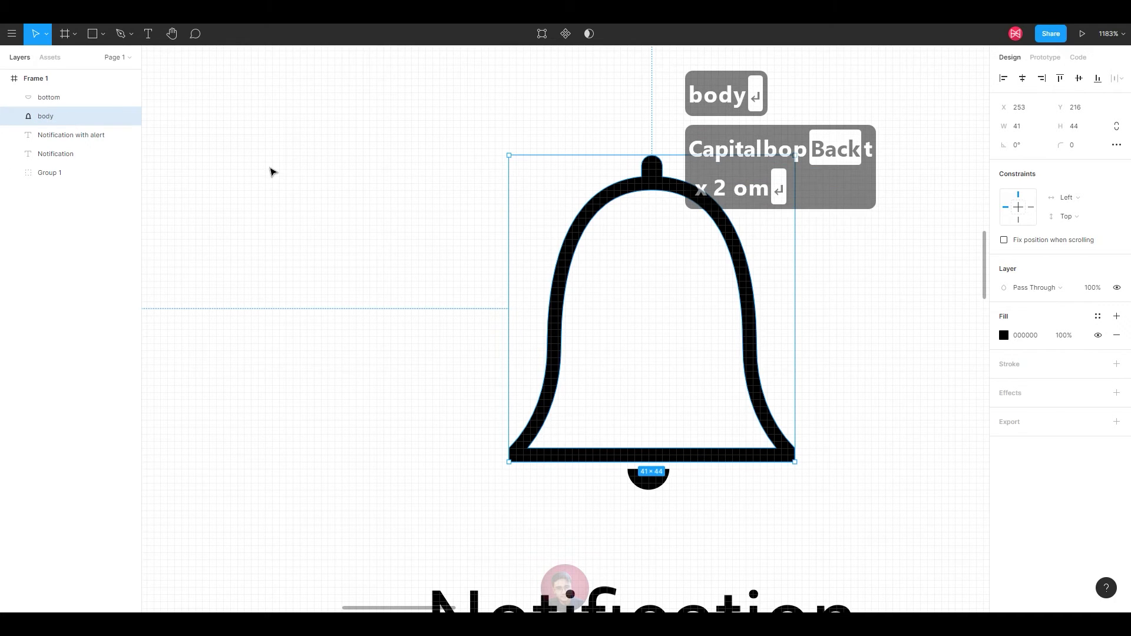
click(266, 170)
- Try shifting the upper points of the bell's body 2 px down and undo the shift
scroll(766, 295, down, 5)
drag(783, 208, 572, 405)
click(838, 320)
scroll(635, 296, up, 5)
click(634, 295)
double_click(616, 270)
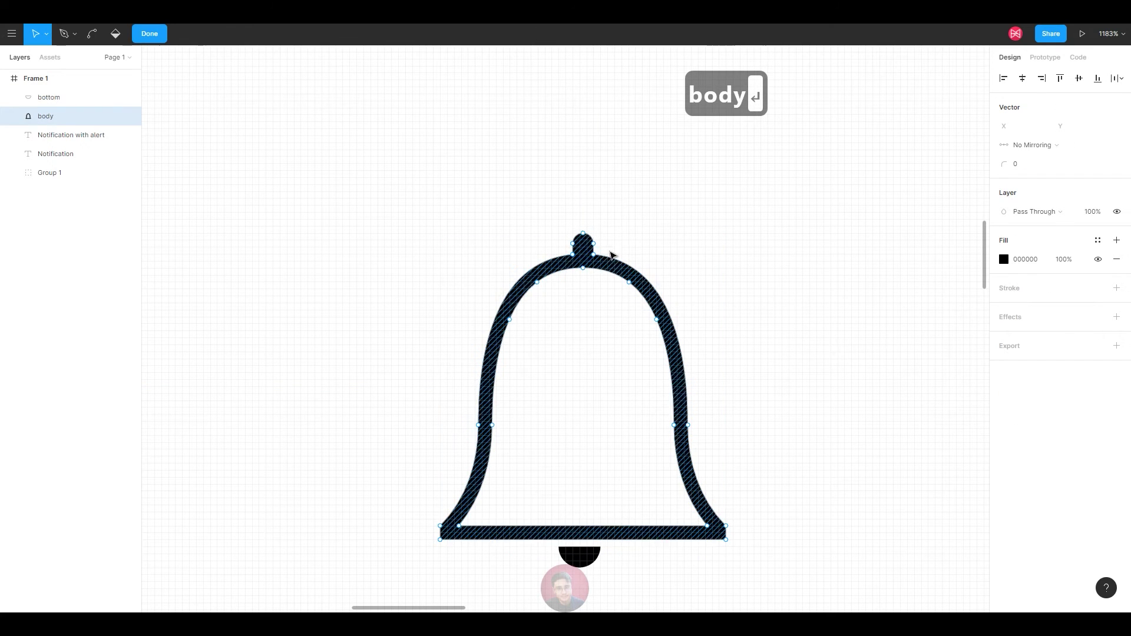
drag(759, 182, 419, 369)
key(Down)
key(Down)
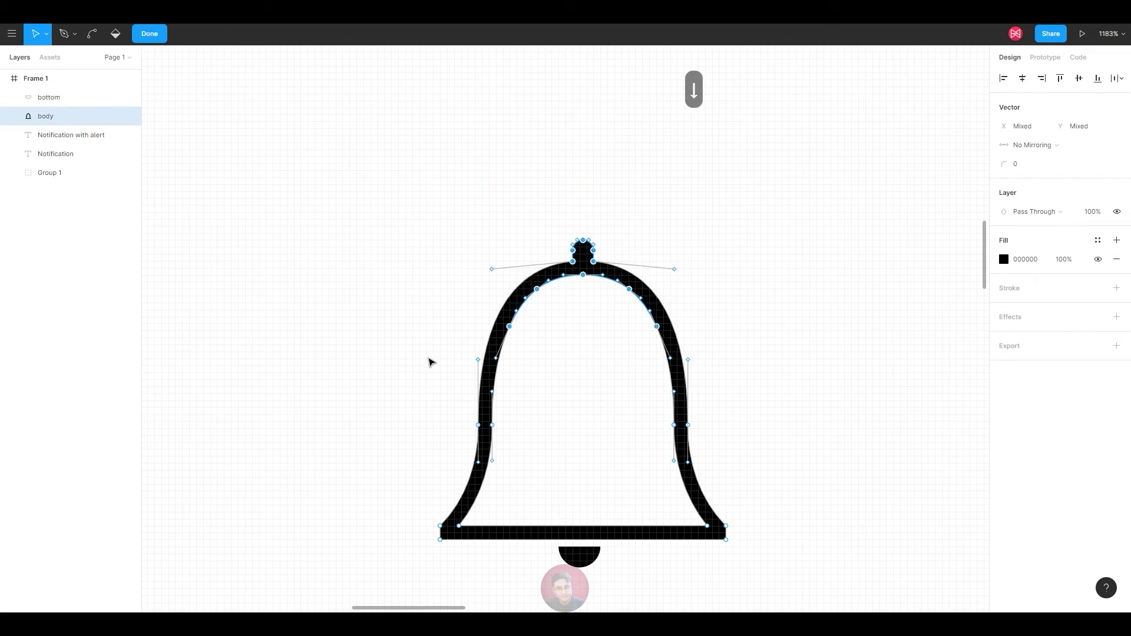
key(ctrl+z)
key(ctrl+z)
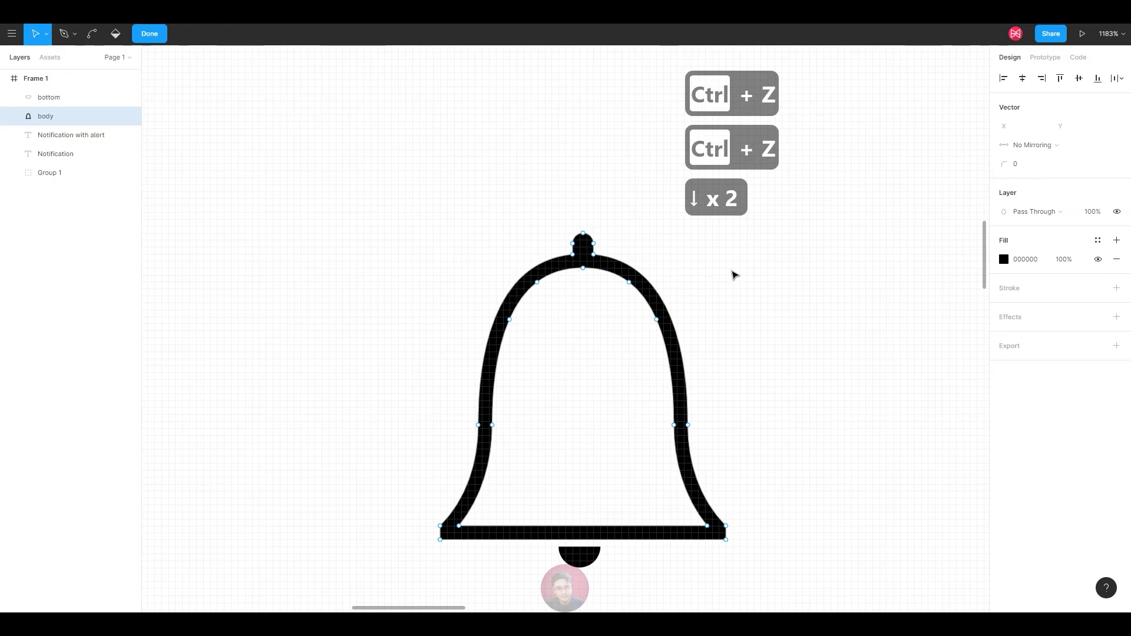
- Duplicate the bell's body and bottom shapes by copying and pasting them together
drag(803, 228, 365, 533)
key(ctrl+c)
scroll(766, 442, down, 5)
click(762, 379)
drag(857, 321, 613, 480)
key(ctrl+c)
scroll(901, 430, right, 7)
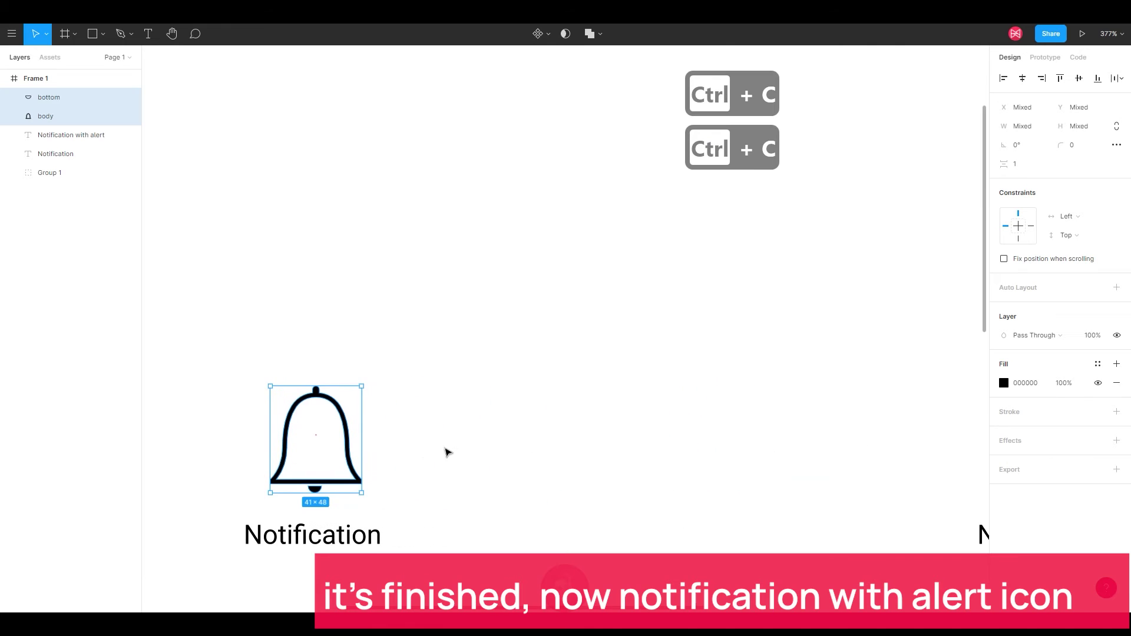
key(ctrl+v)
- Move the duplicated bell horizontally until it is centred above the "Notification with alert" label
key(Right)
key(Right)
key(shift+Right)
key(shift+Right)
key(shift+Right)
key(shift+Right)
key(shift+Right)
key(shift+Right)
key(shift+Right)
key(shift+Right)
key(shift+Right)
key(shift+Right)
key(shift+Right)
key(shift+Right)
key(shift+Right)
key(shift+Right)
key(shift+Right)
key(shift+Right)
key(shift+Right)
key(shift+Right)
key(shift+Right)
key(shift+Right)
scroll(472, 430, right, 7)
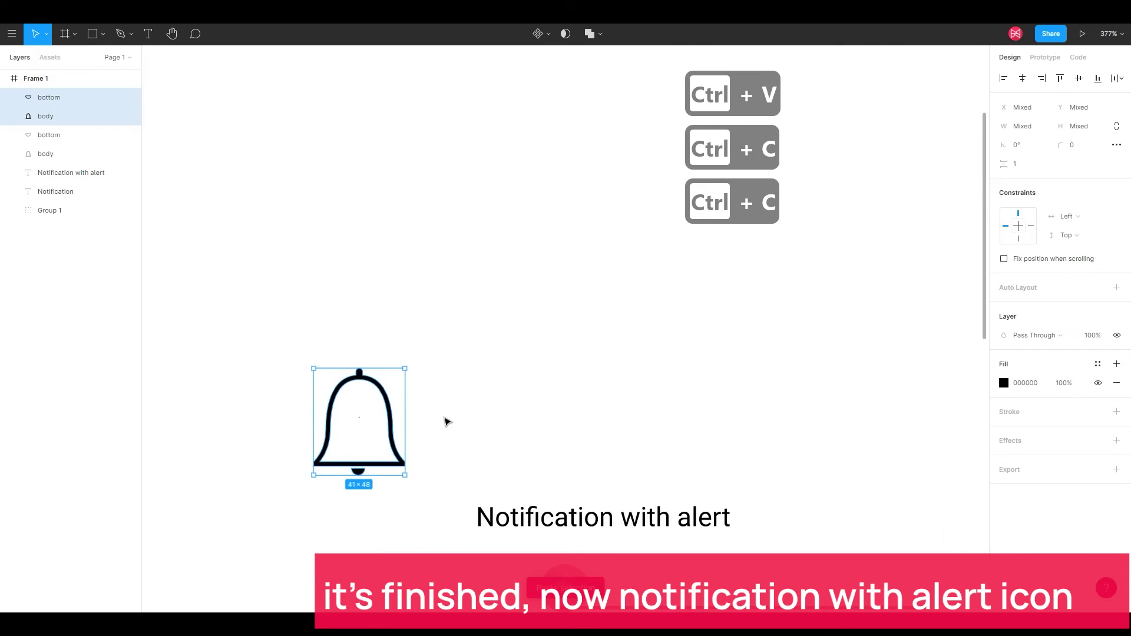
key(shift+Right)
key(shift+Right)
key(shift+Right)
key(shift+Right)
key(shift+Right)
key(shift+Right)
key(shift+Right)
key(shift+Right)
key(shift+Right)
key(shift+Right)
key(shift+Right)
key(Right)
key(Right)
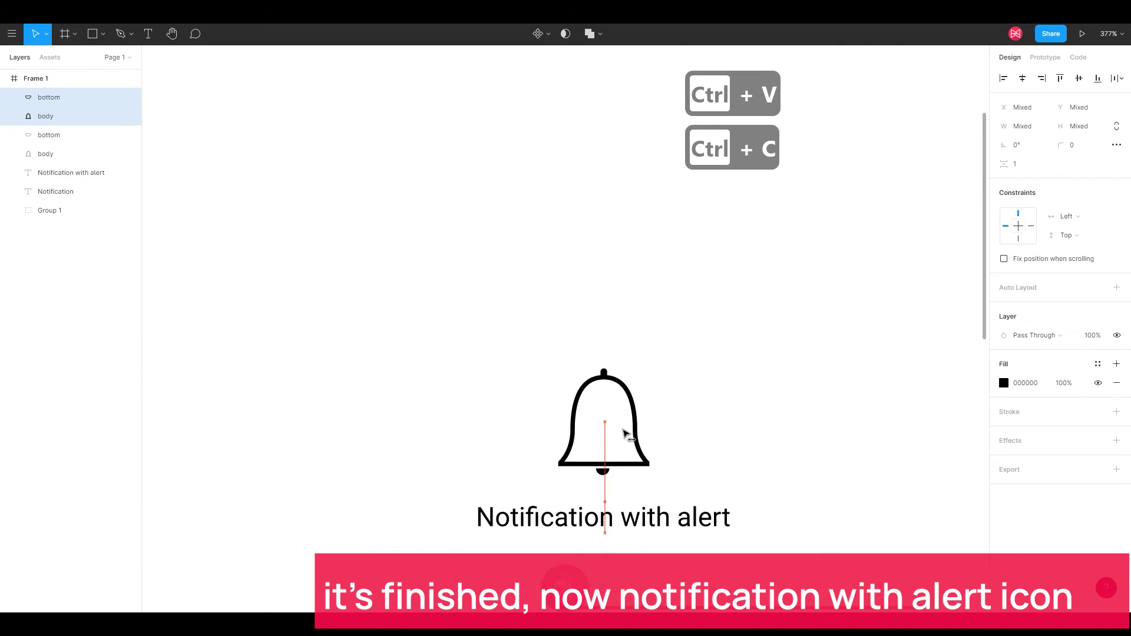
- Try shifting the upper points of the duplicated bell's body 4 px down
key(Escape)
scroll(596, 404, up, 5)
double_click(669, 342)
scroll(663, 346, up, 2)
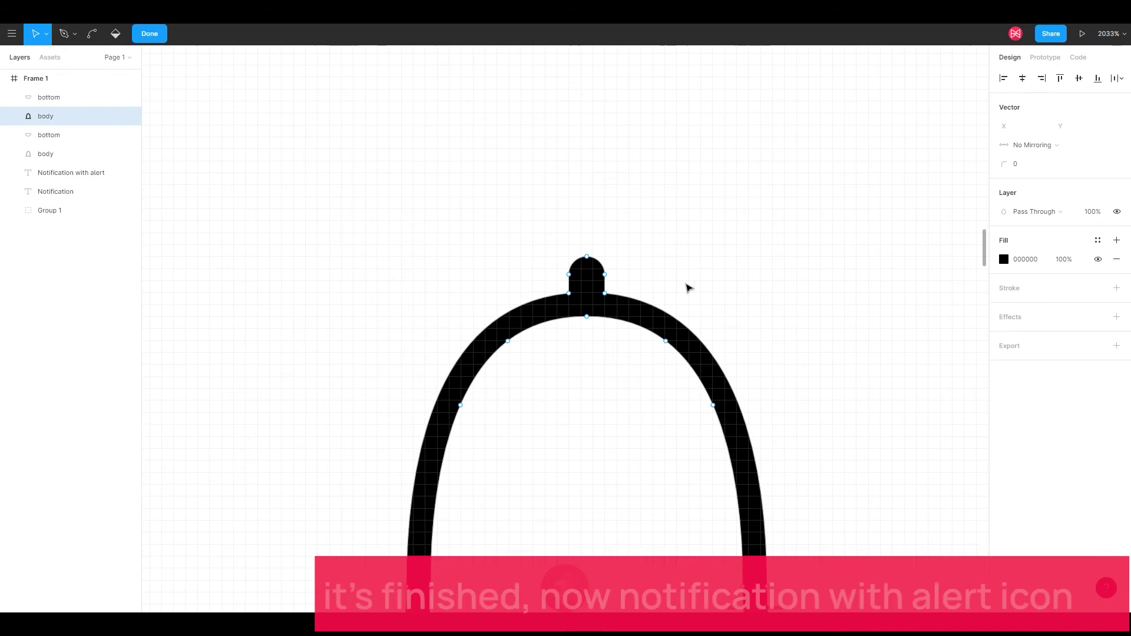
drag(814, 160, 523, 316)
key(Down)
key(Down)
key(Down)
key(Down)
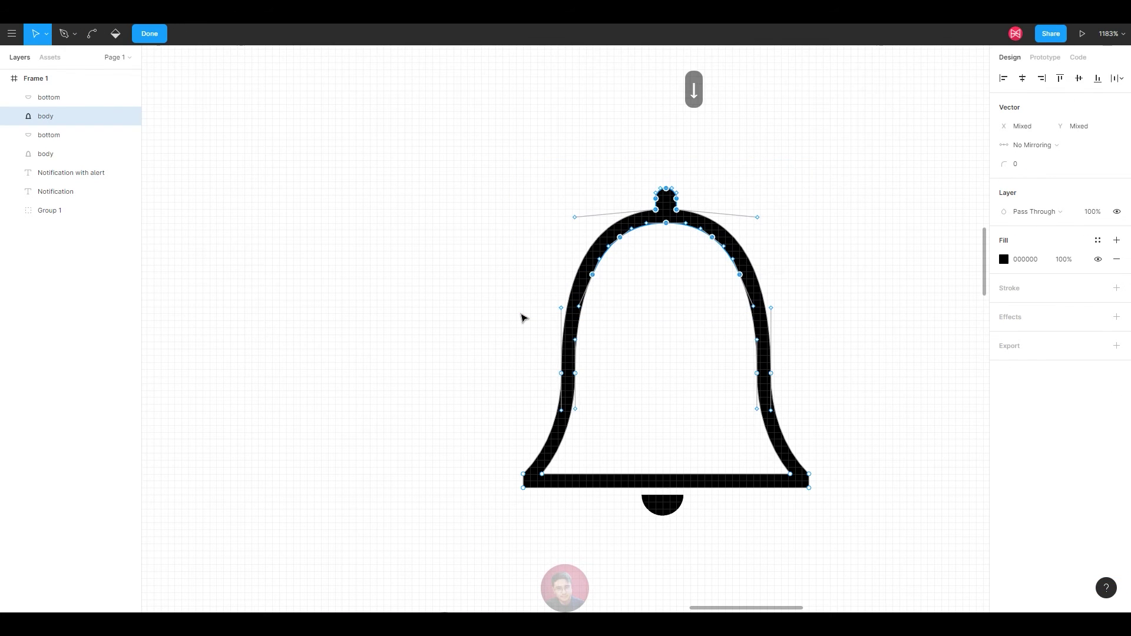
click(843, 350)
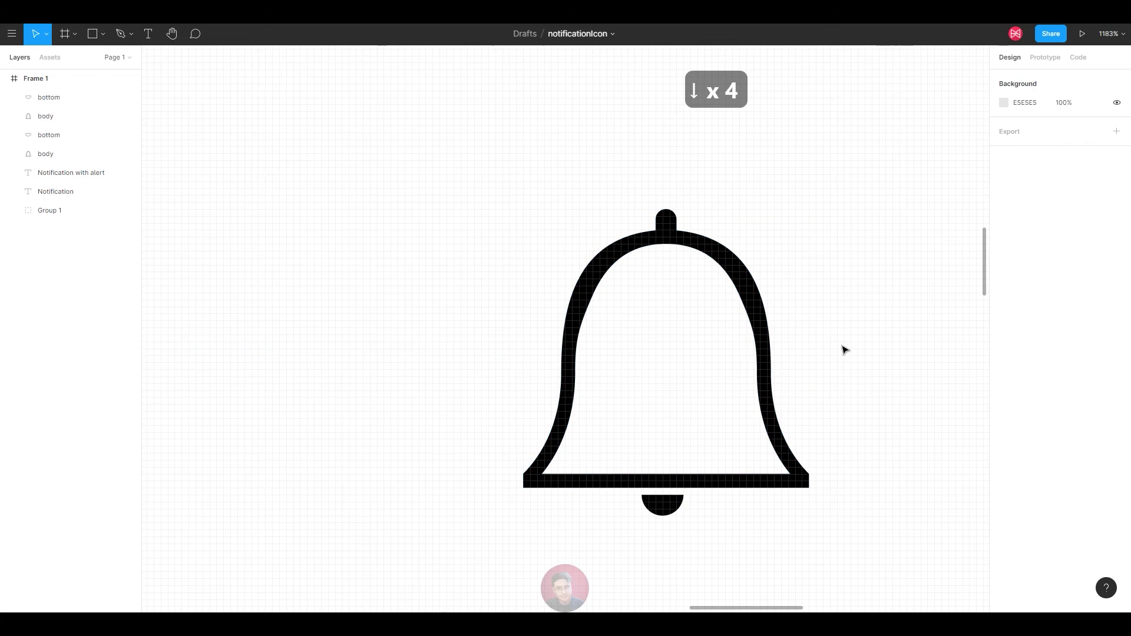
- Undo the downward shift of the duplicated bell's upper points and leave point editing
key(ctrl+z)
key(ctrl+z)
key(ctrl+z)
key(ctrl+z)
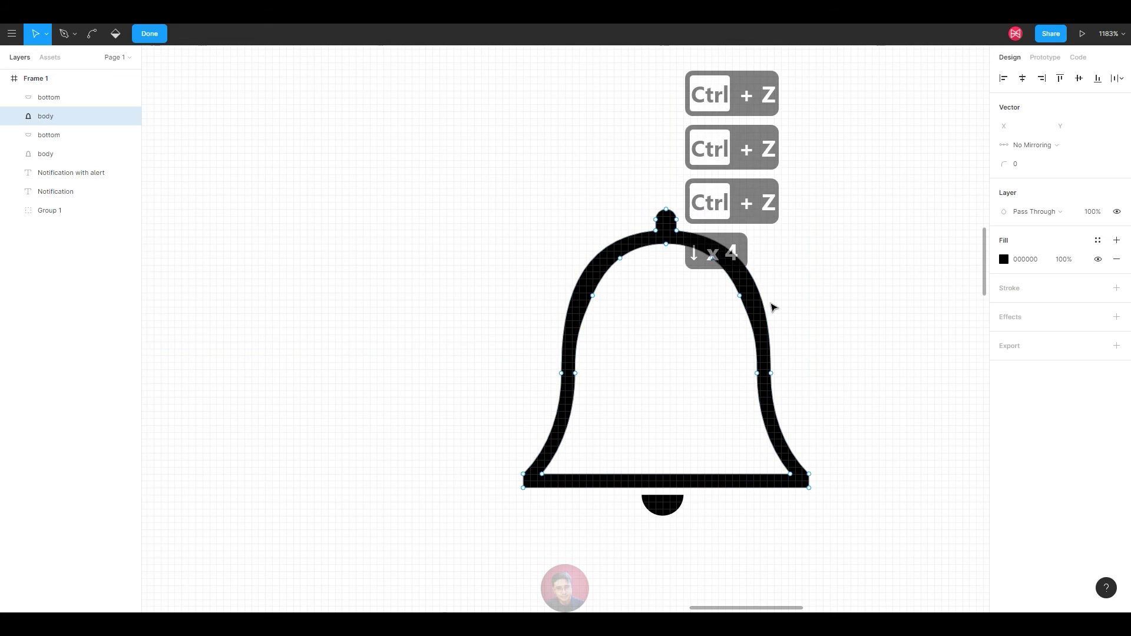
click(831, 326)
- Draw a 9 × 9 circle overlapping the upper-right curve of the duplicated bell's body
scroll(709, 381, right, 5)
scroll(709, 381, up, 2)
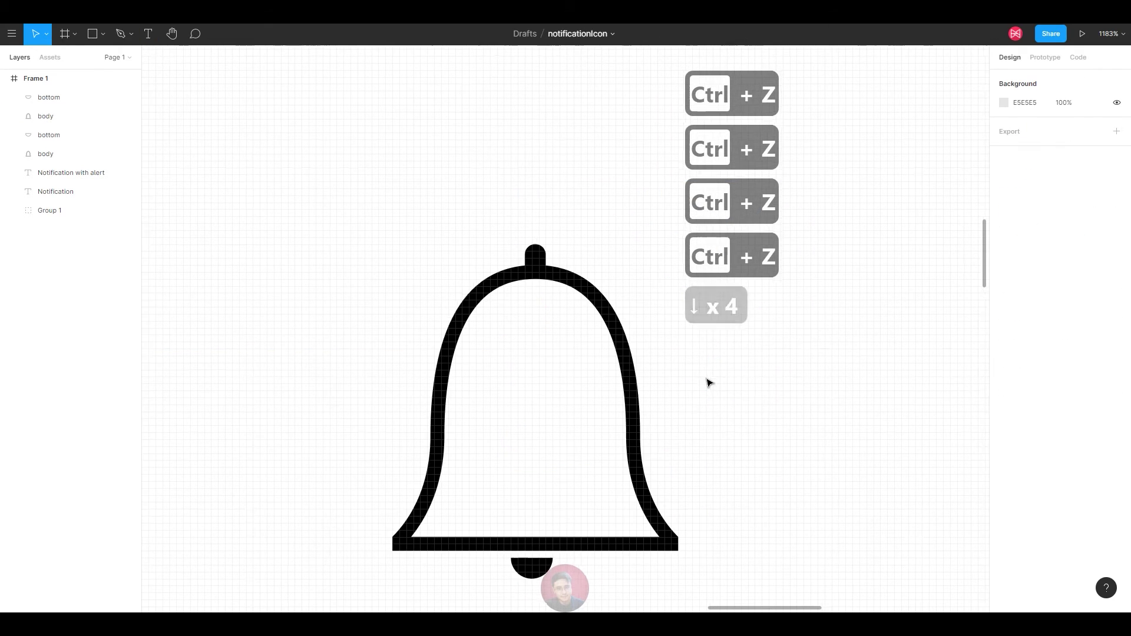
key(o)
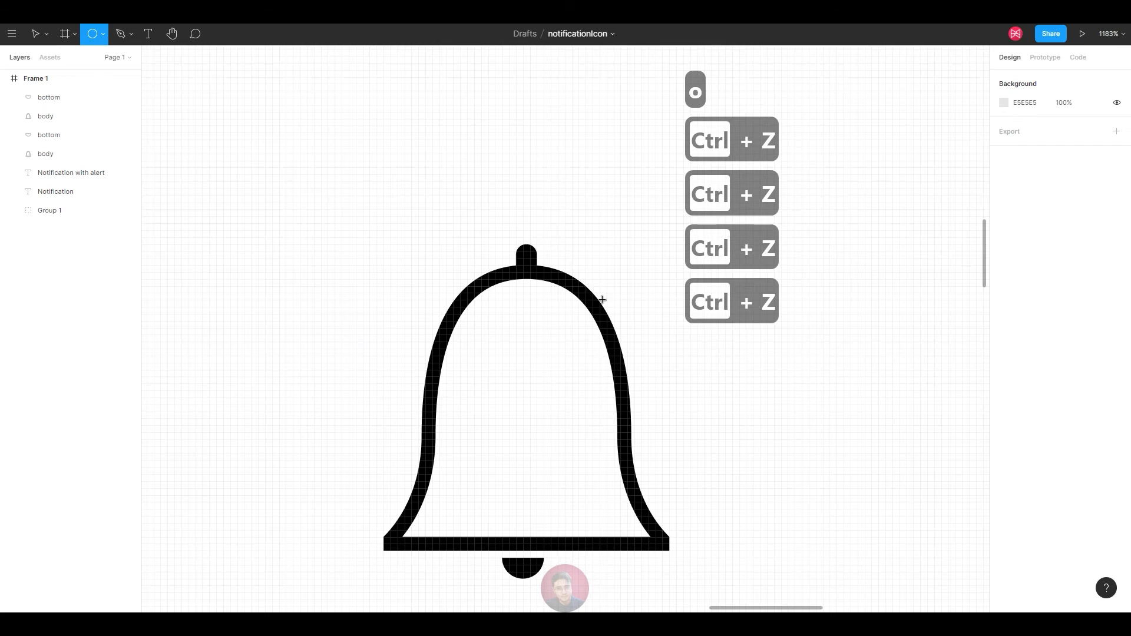
drag(602, 299, 627, 328)
key(o)
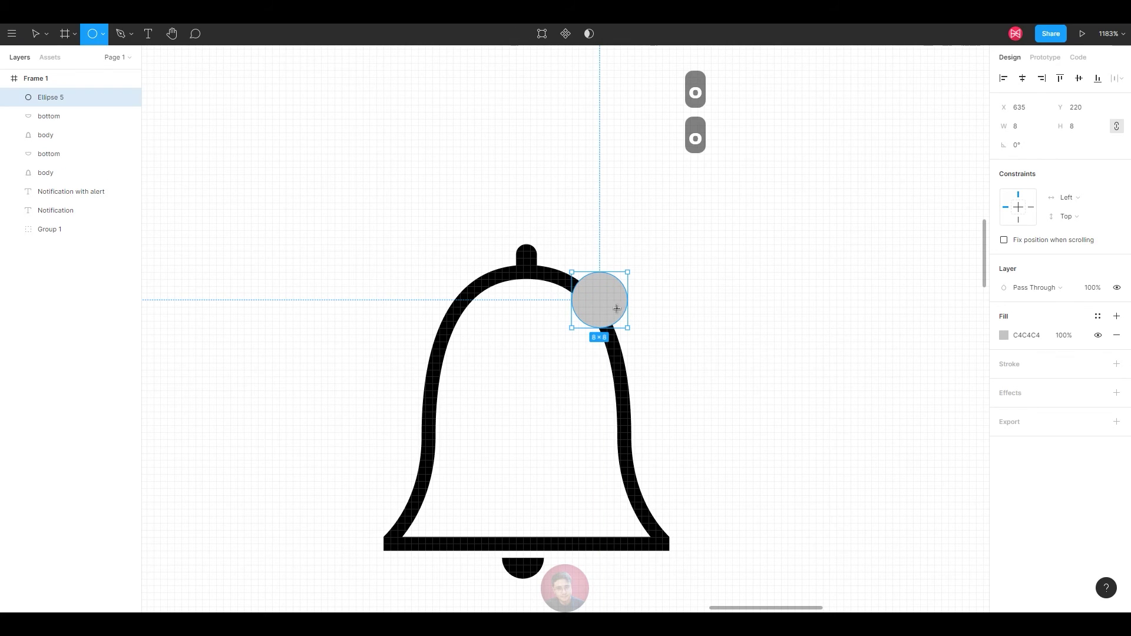
drag(609, 298, 573, 324)
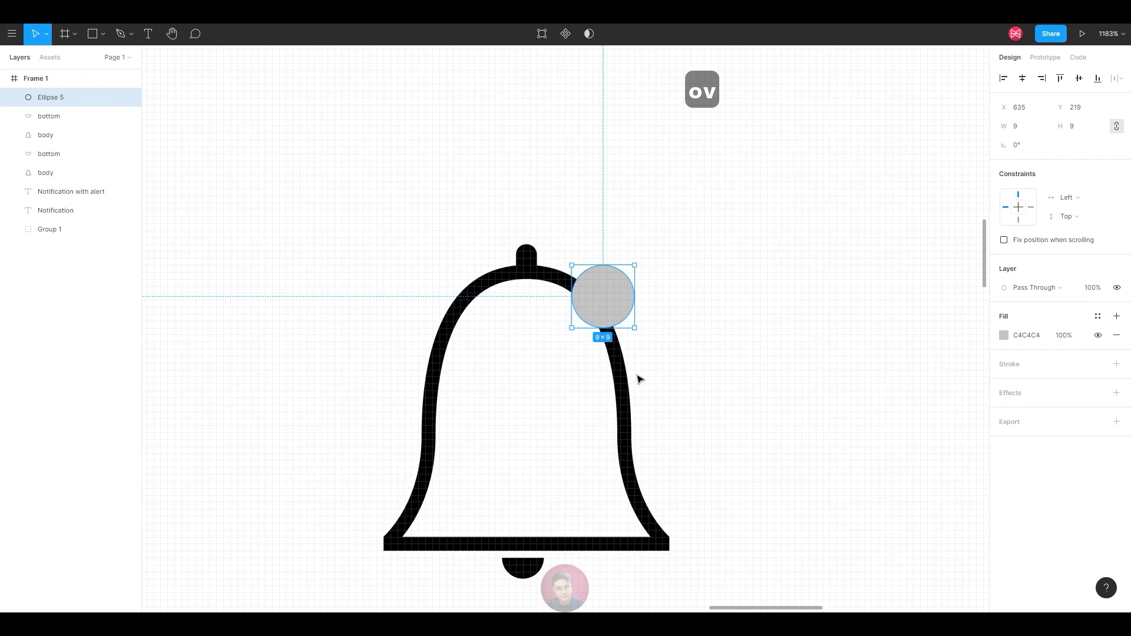
- Subtract the circle from the duplicated bell's body to cut a gap in its upper-right outline
shift+click(546, 278)
click(596, 34)
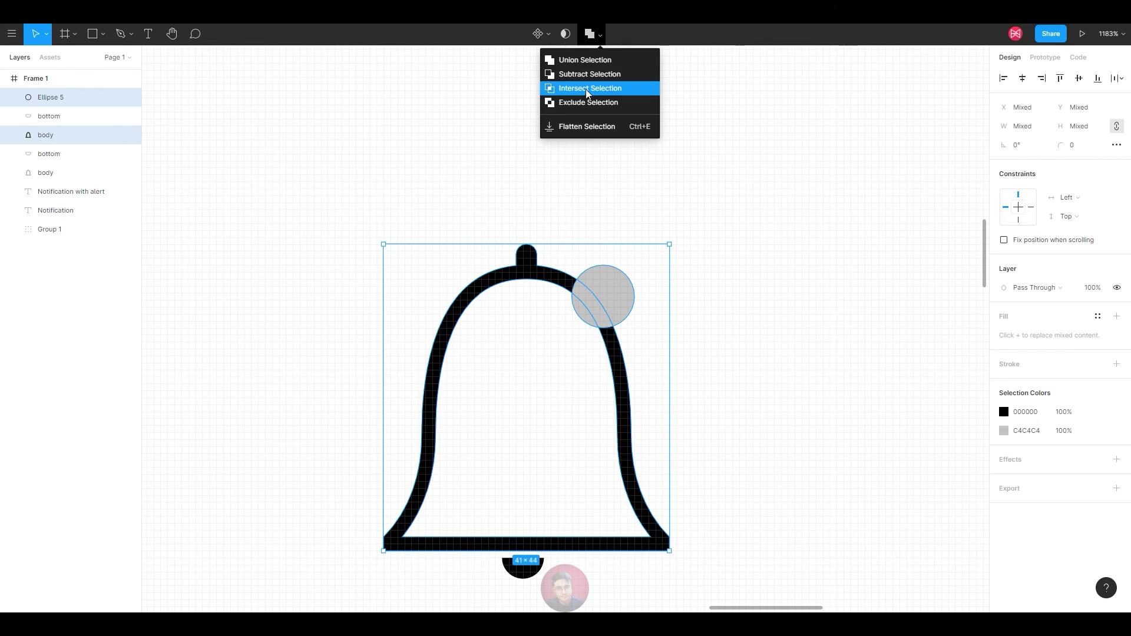
click(582, 74)
click(697, 382)
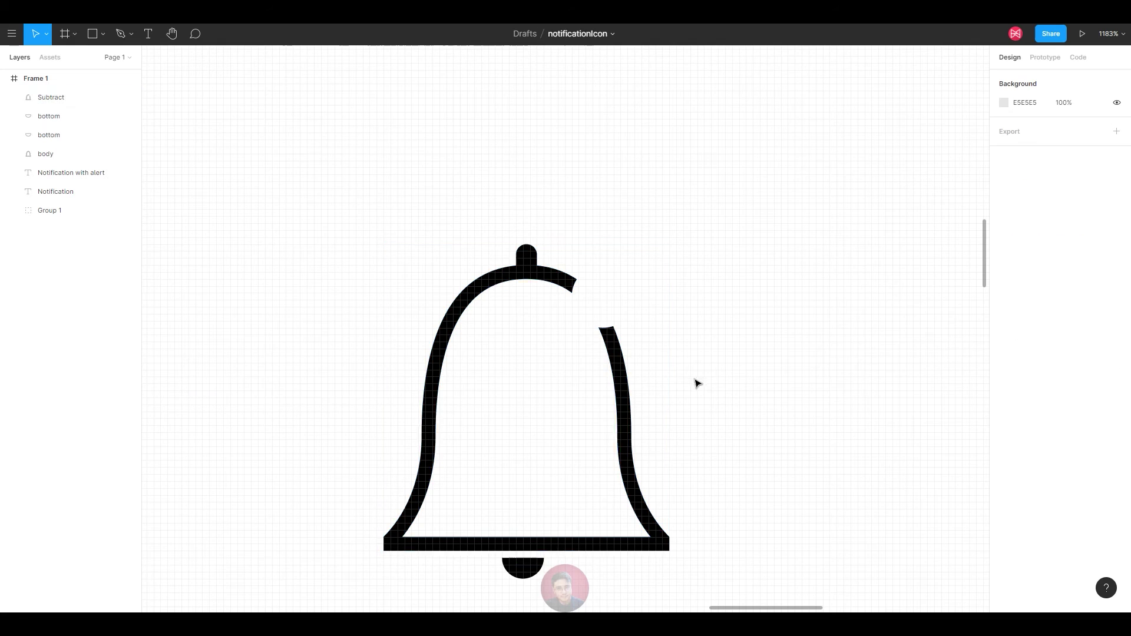
- Flatten the subtracted bell body into a single vector shape
click(628, 367)
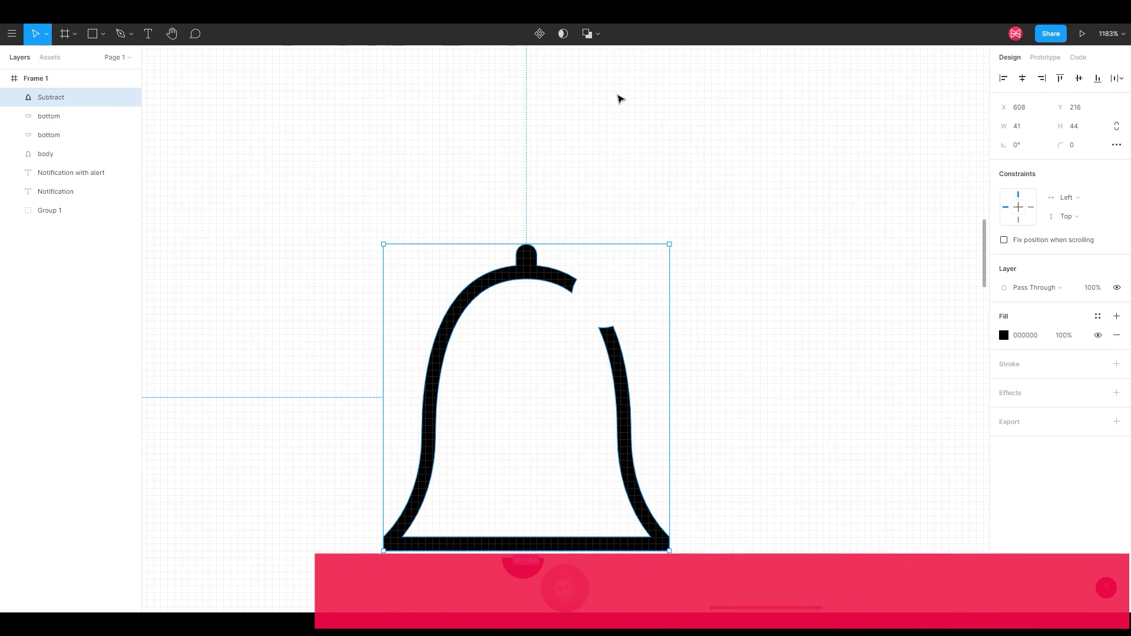
click(598, 33)
click(591, 125)
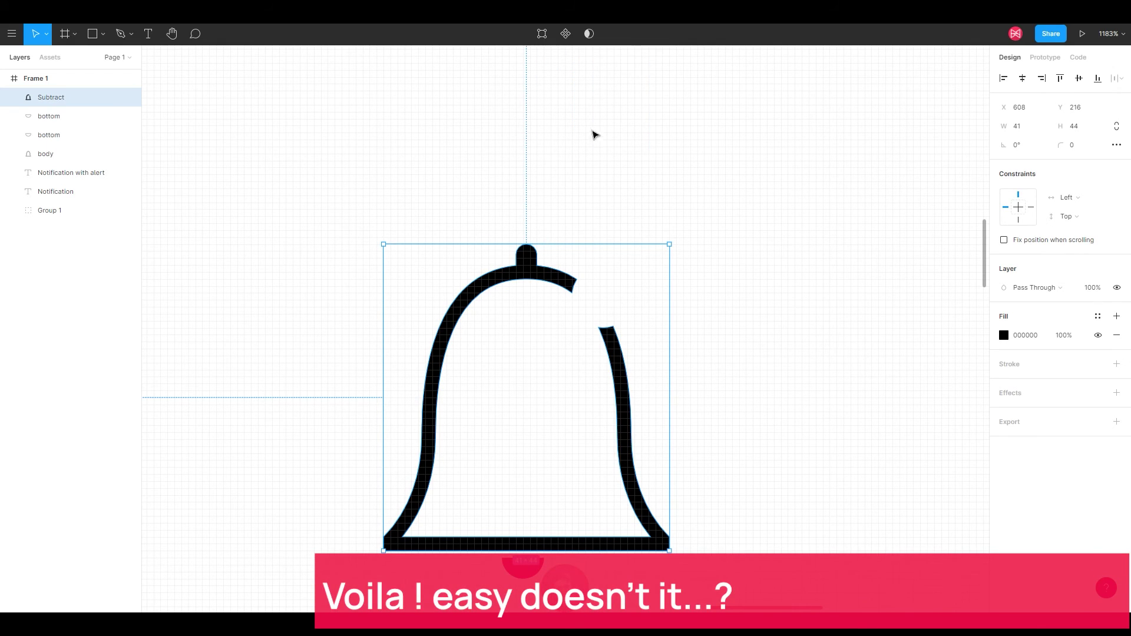
click(789, 253)
- Draw an 8 × 8 alert circle in the bell's gap and fill it with the black sampled from the bell
key(o)
drag(616, 279, 641, 302)
key(i)
click(613, 348)
click(624, 321)
drag(618, 270, 625, 279)
click(706, 281)
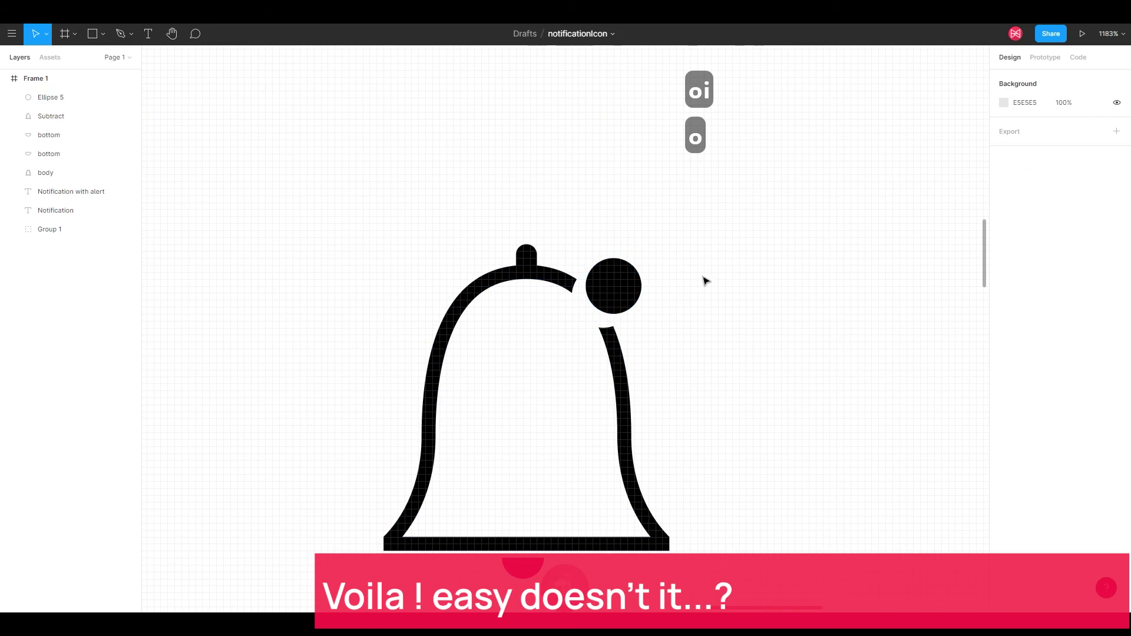
click(614, 282)
click(681, 313)
- Enlarge the alert circle proportionally up and to the right until its top is level with the bell's tip
scroll(717, 338, down, 2)
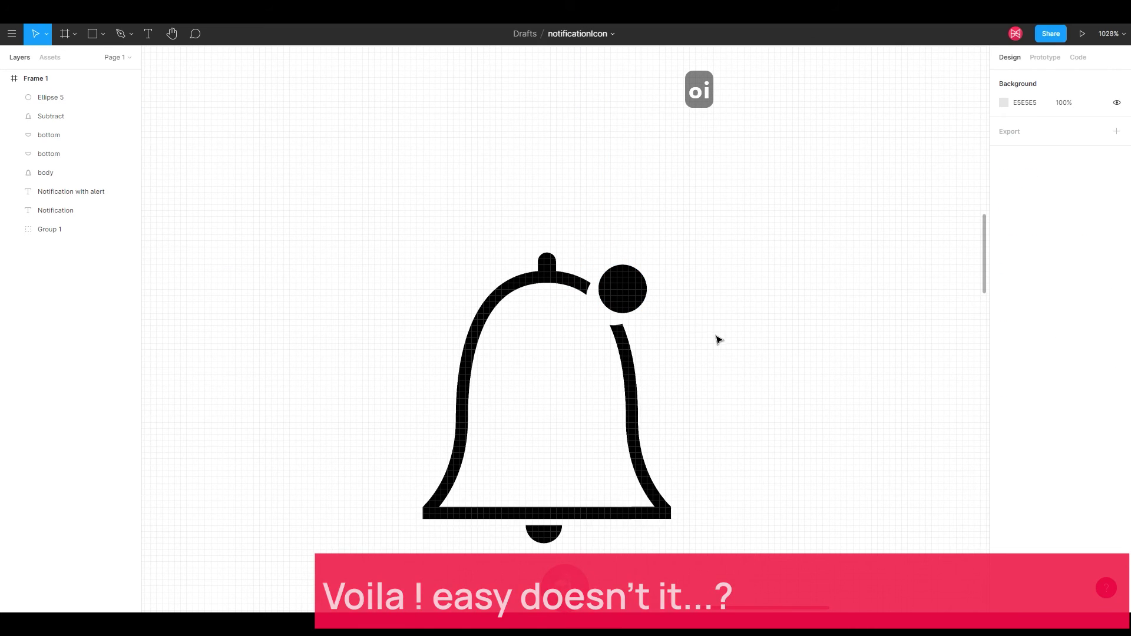
drag(763, 288, 776, 265)
scroll(775, 283, down, 3)
click(697, 222)
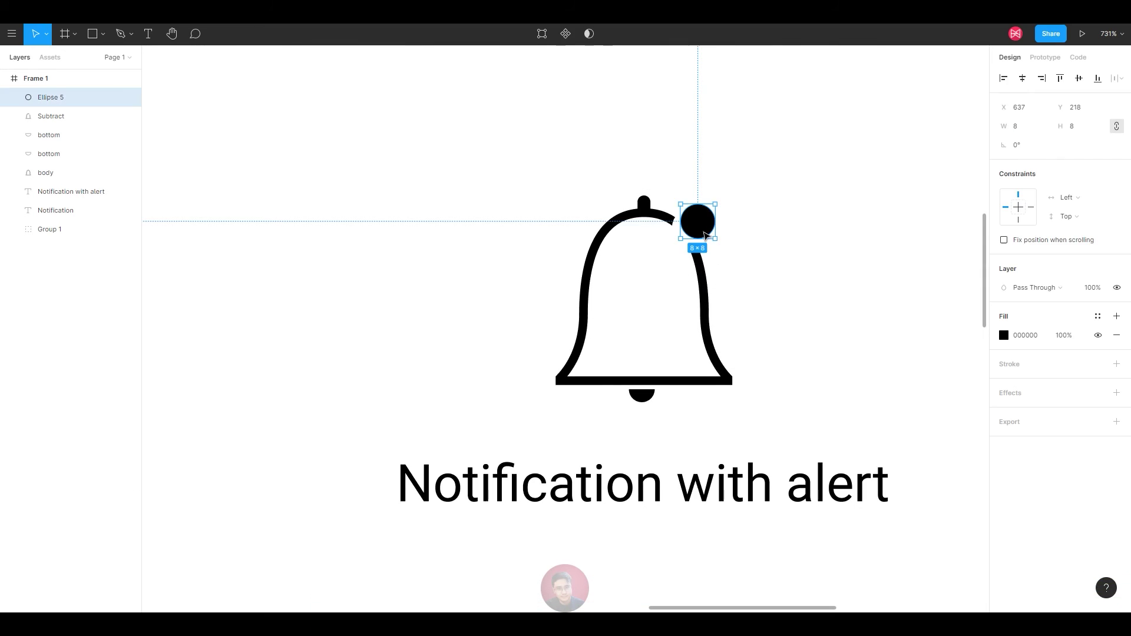
drag(712, 210, 724, 195)
click(774, 230)
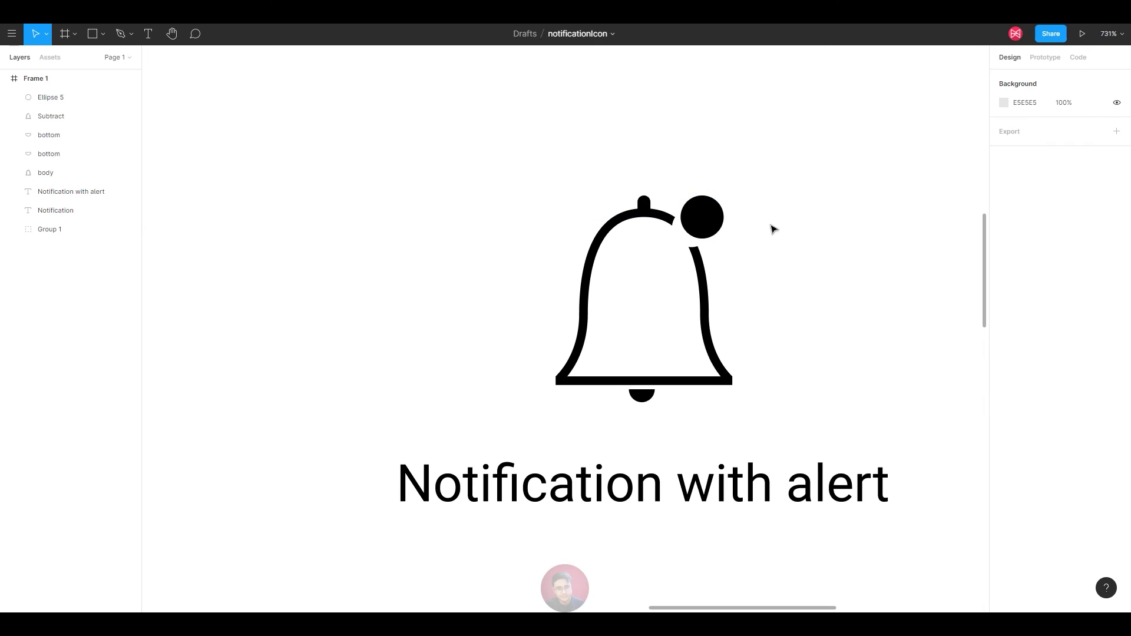
scroll(730, 315, right, 3)
scroll(731, 316, up, 1)
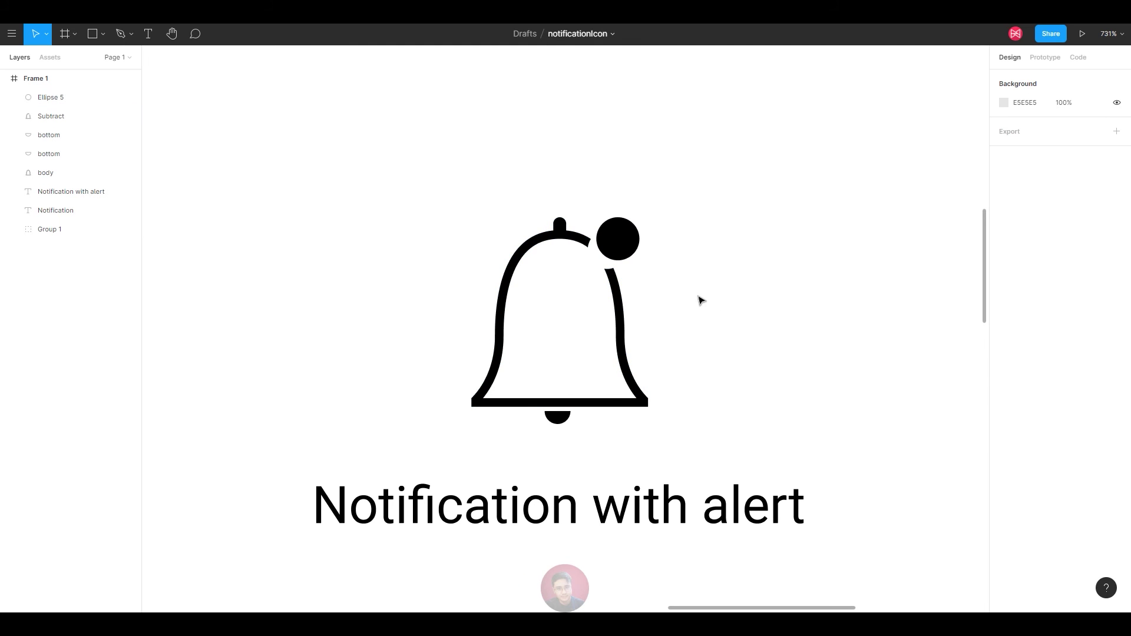
right_click(700, 298)
click(676, 301)
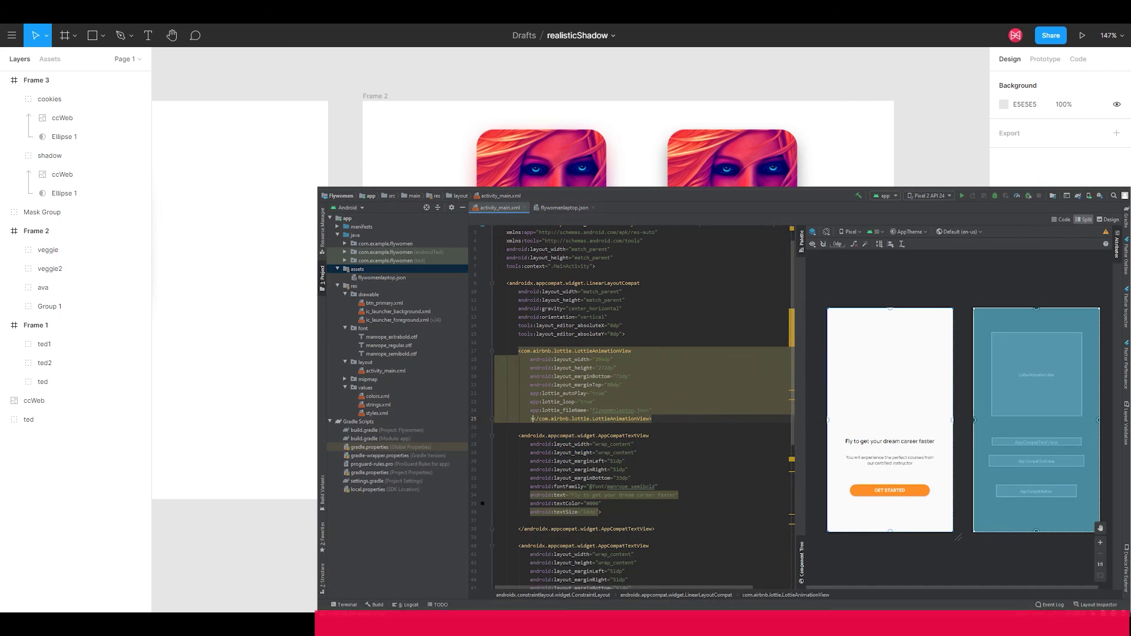
middle_click(236, 295)
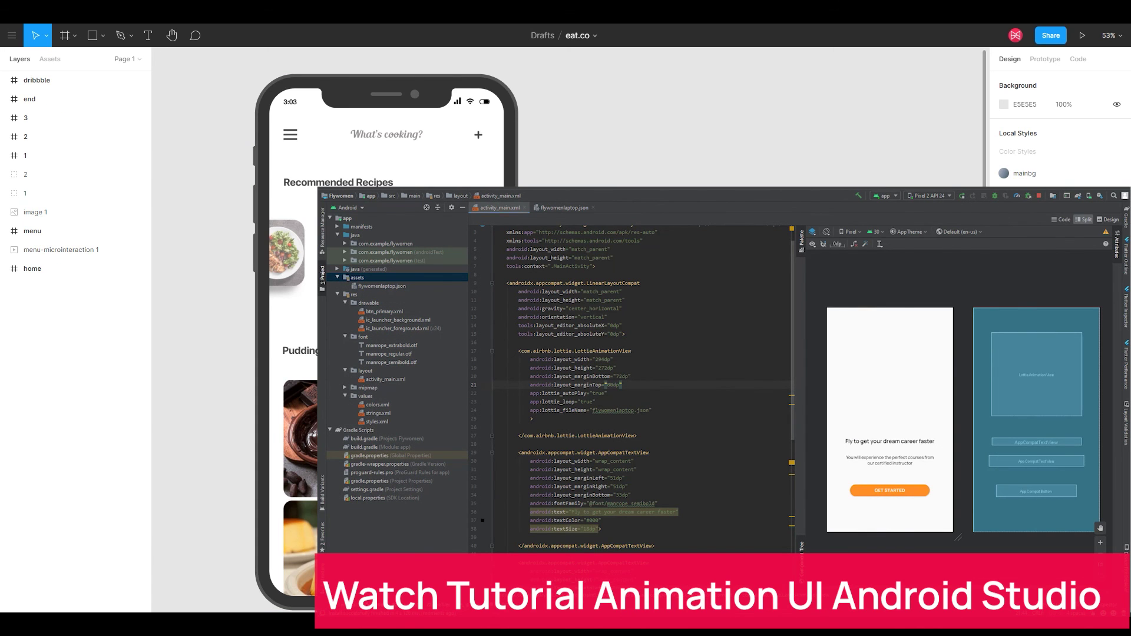
middle_click(589, 383)
drag(589, 383, 783, 497)
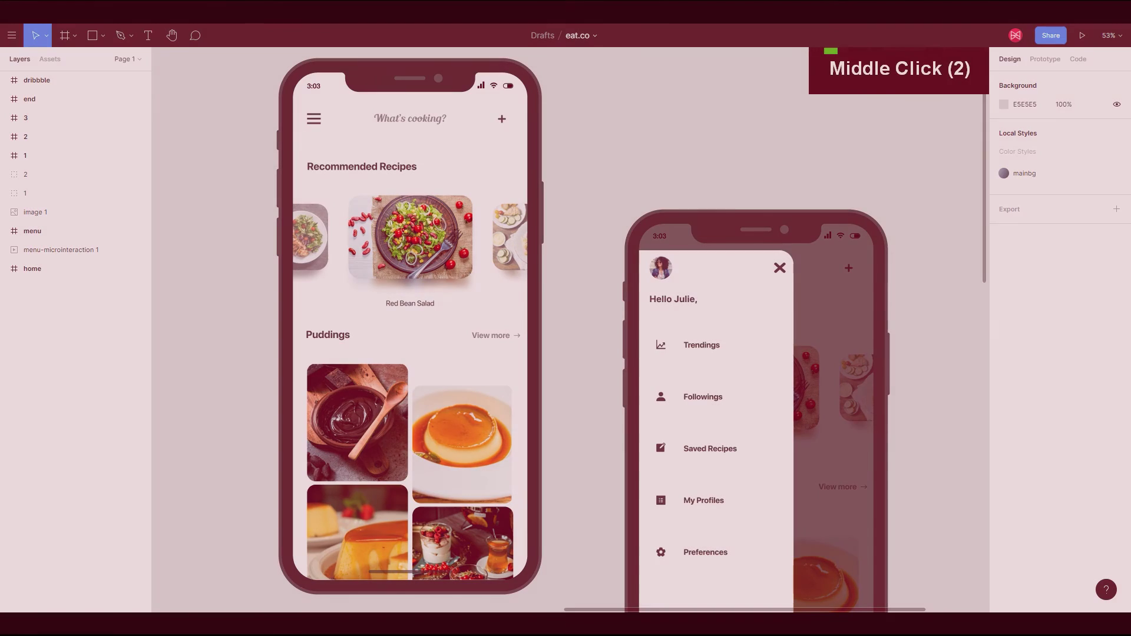